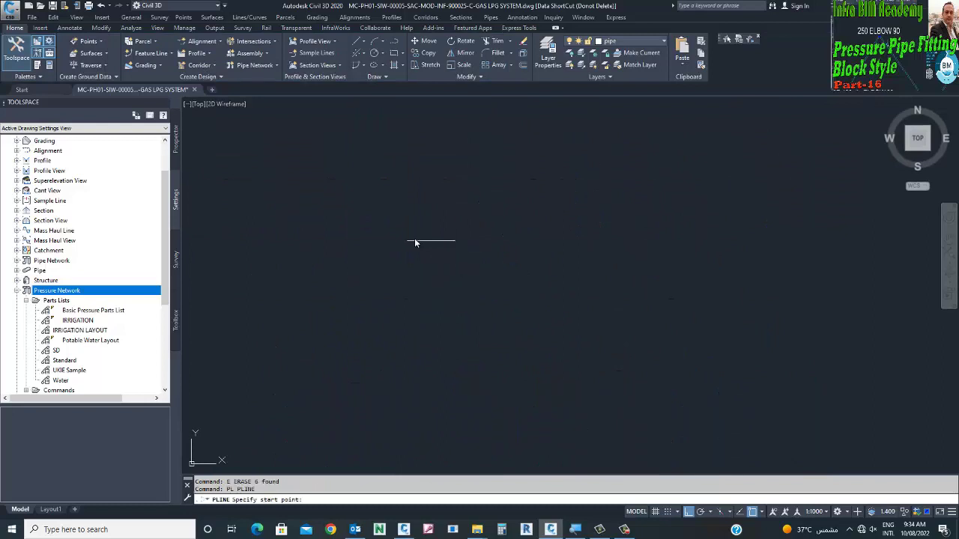
- Draw an L-shaped polyline from 0.25-long segments, running horizontally to the right and continuing straight down
click(402, 236)
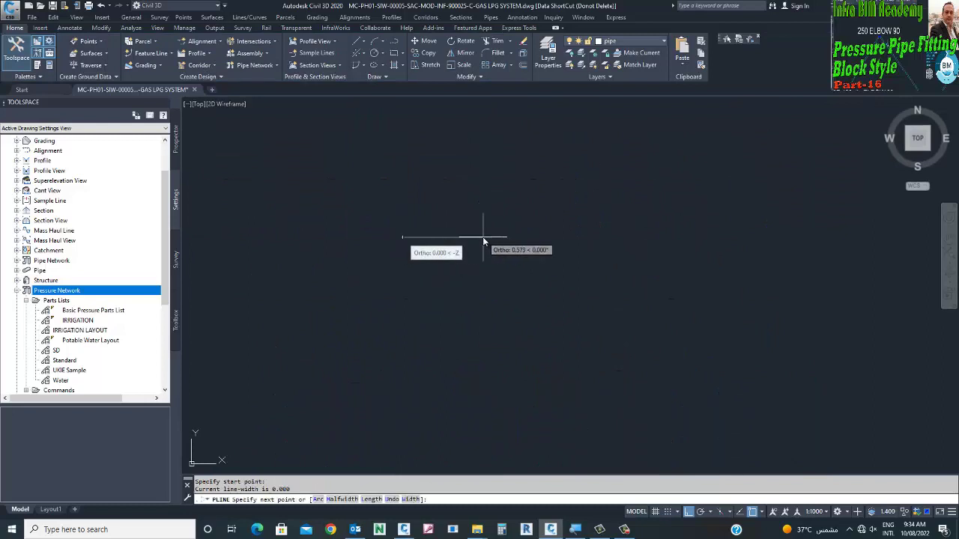
text(.25)
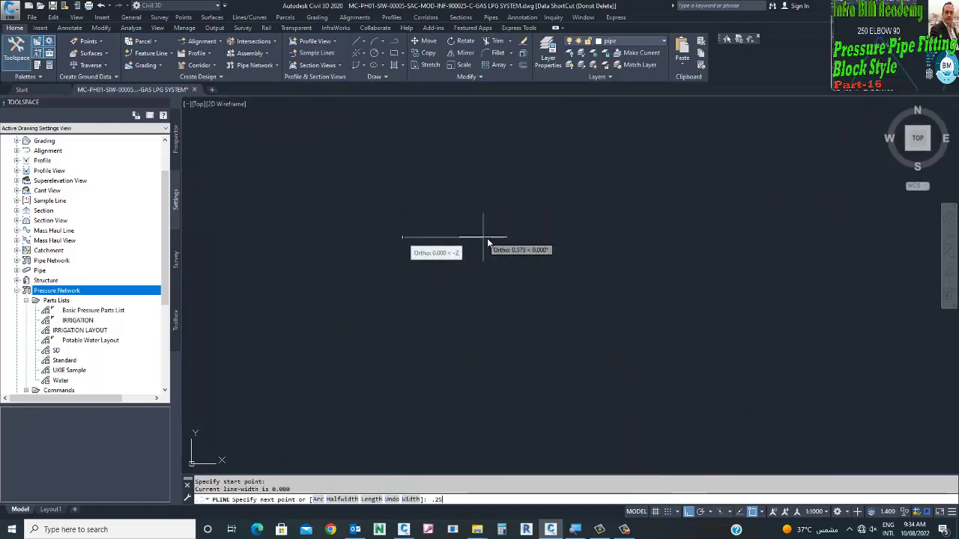
key(Return)
text(.)
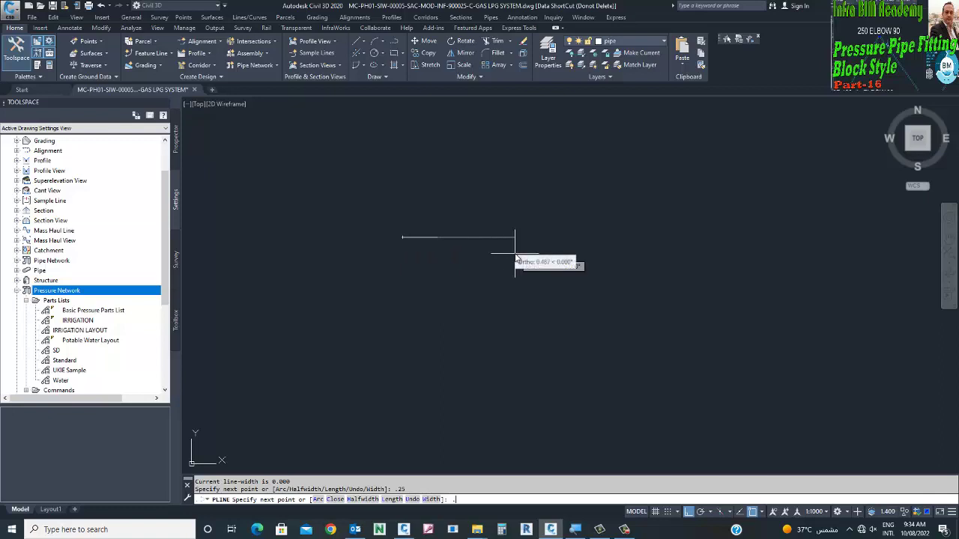
text(25)
key(Return)
text(.25)
key(Return)
key(Return)
- Fillet the corner of the L-shaped polyline with a 0.100 radius
text(f)
key(Return)
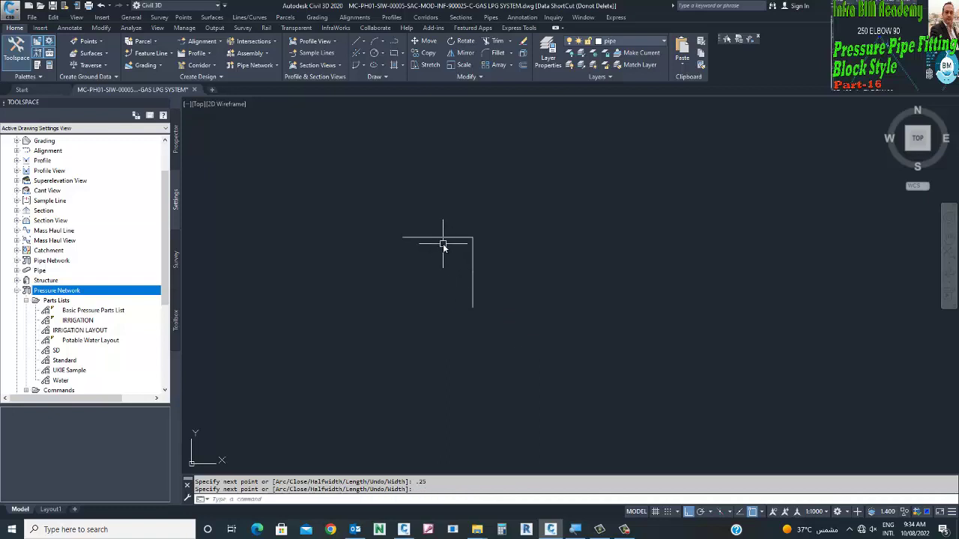
scroll(442, 242, up, 2)
click(491, 306)
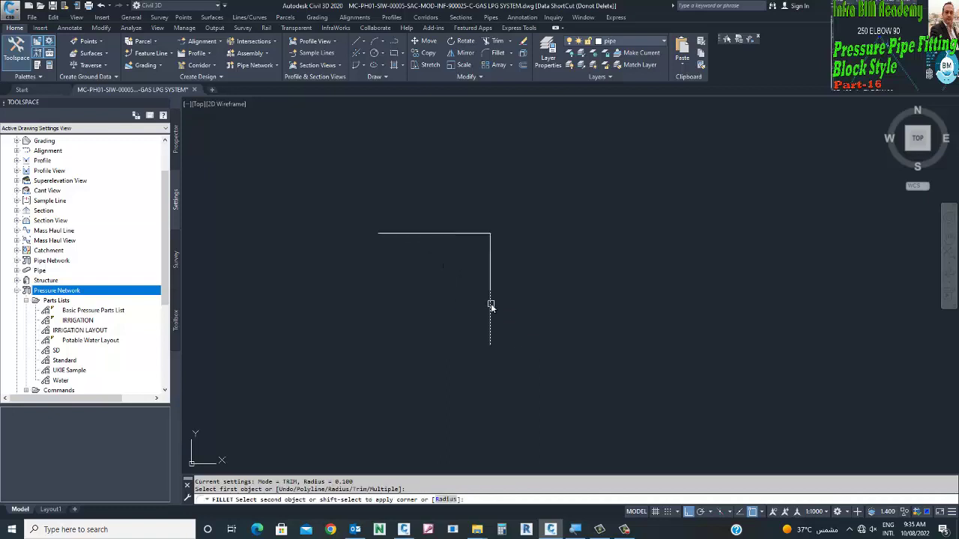
click(427, 234)
click(441, 235)
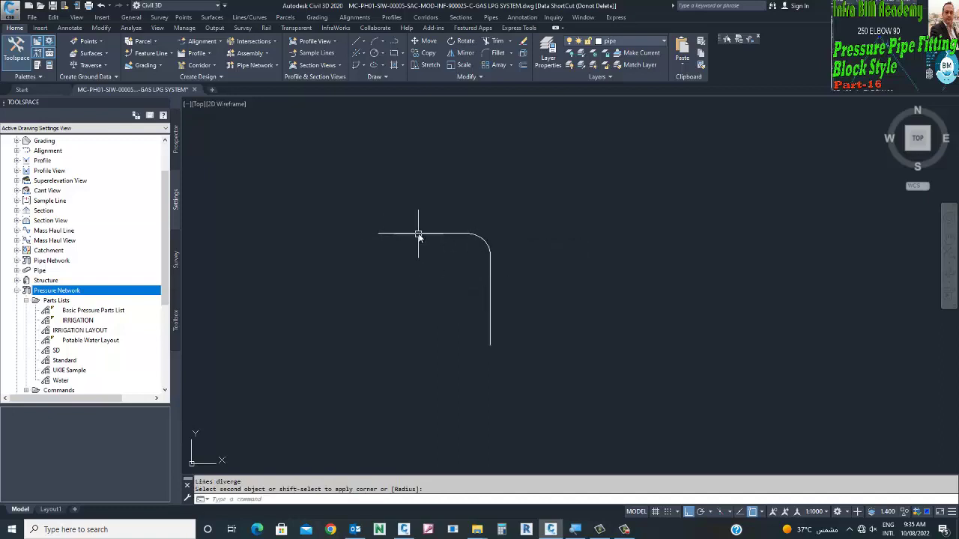
- Offset the L-shaped polyline 0.25 toward its inner side
text(o)
key(Return)
text(.25)
key(Return)
click(489, 301)
click(441, 299)
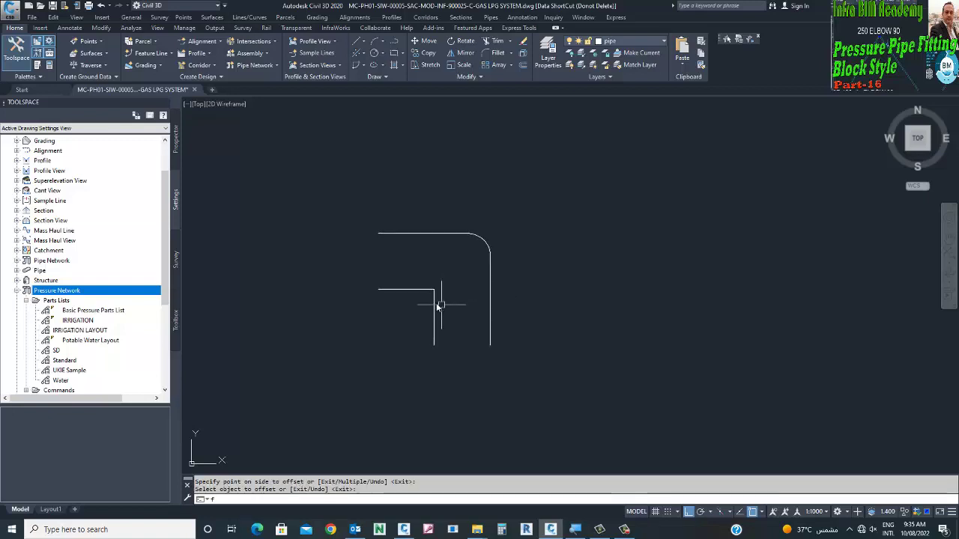
- Fillet the corner of the inner polyline with a 0.100 radius
text(f)
key(Return)
click(417, 290)
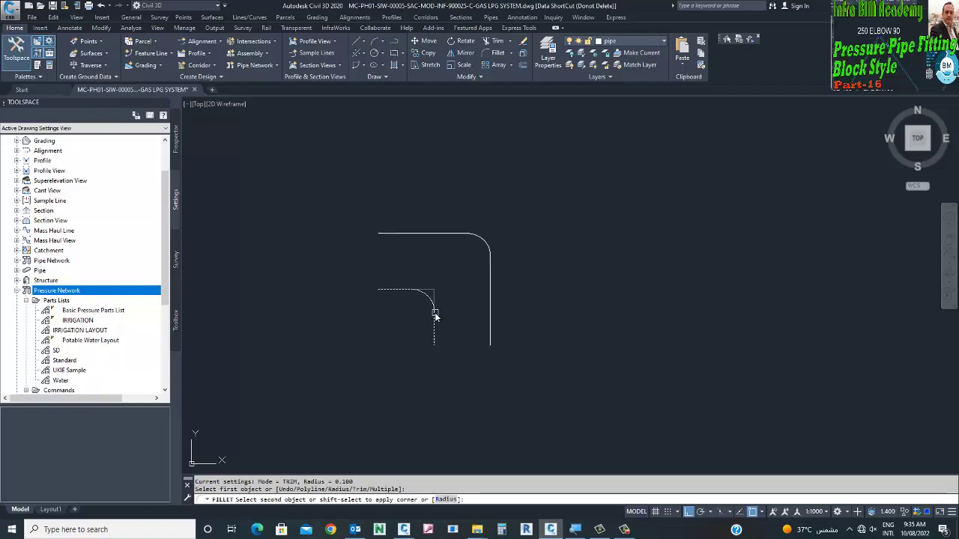
click(435, 316)
- Erase the outer polyline, keeping only the inner one
click(509, 268)
click(466, 214)
text(e)
key(Return)
- Offset the filleted inner polyline 0.25 outward to form the elbow's outer wall
text(o)
key(Return)
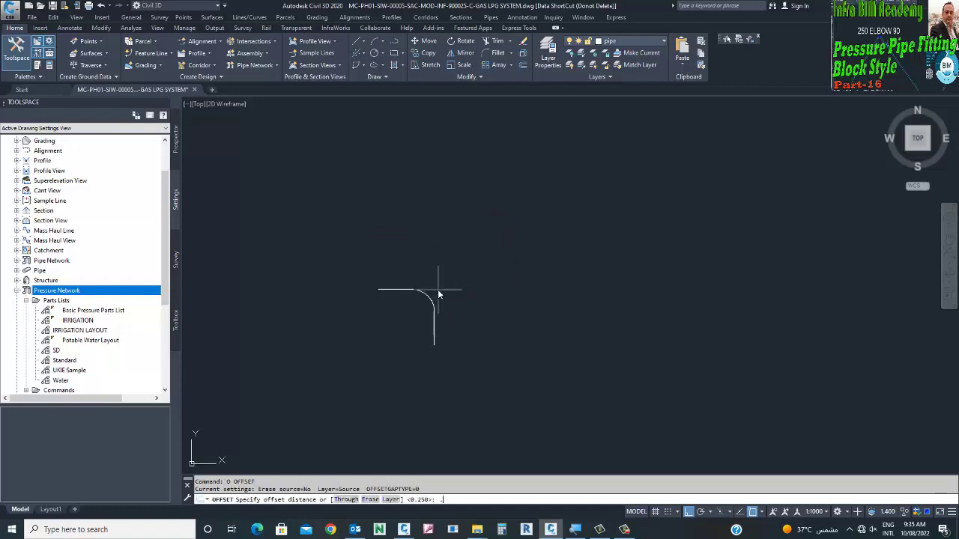
text(.25)
key(Return)
click(409, 291)
click(413, 268)
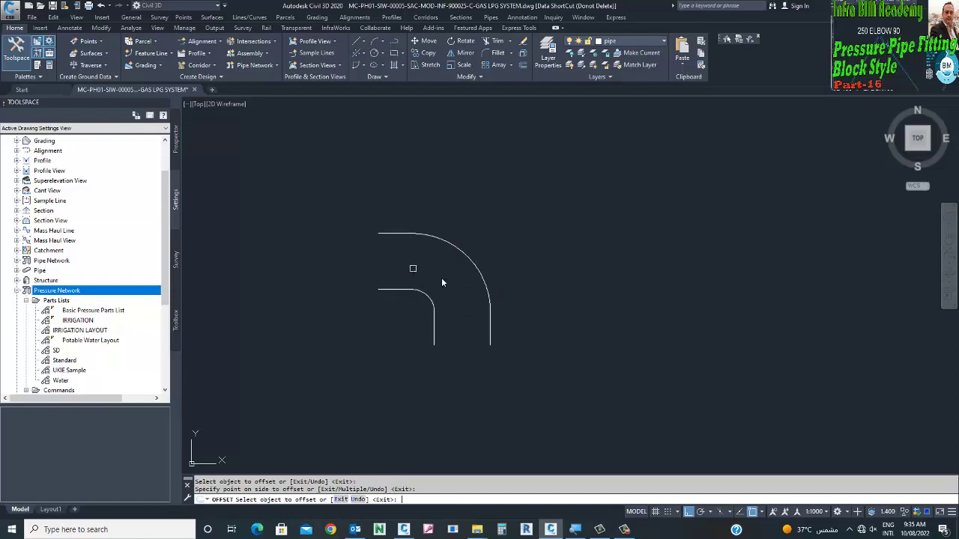
- Close both open ends of the elbow with straight lines between the inner and outer walls
key(Return)
text(l)
key(Return)
click(379, 233)
click(382, 291)
key(Return)
key(Return)
click(435, 346)
click(490, 346)
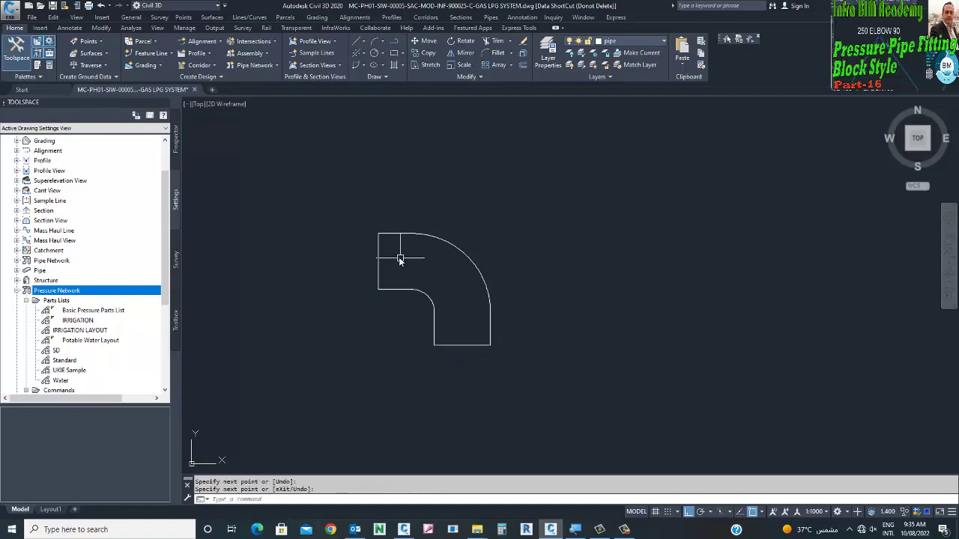
- Copy the elbow's left end line a short distance to the left to mark the flange thickness
scroll(402, 260, up, 2)
text(co)
key(Return)
click(364, 270)
key(Return)
click(340, 279)
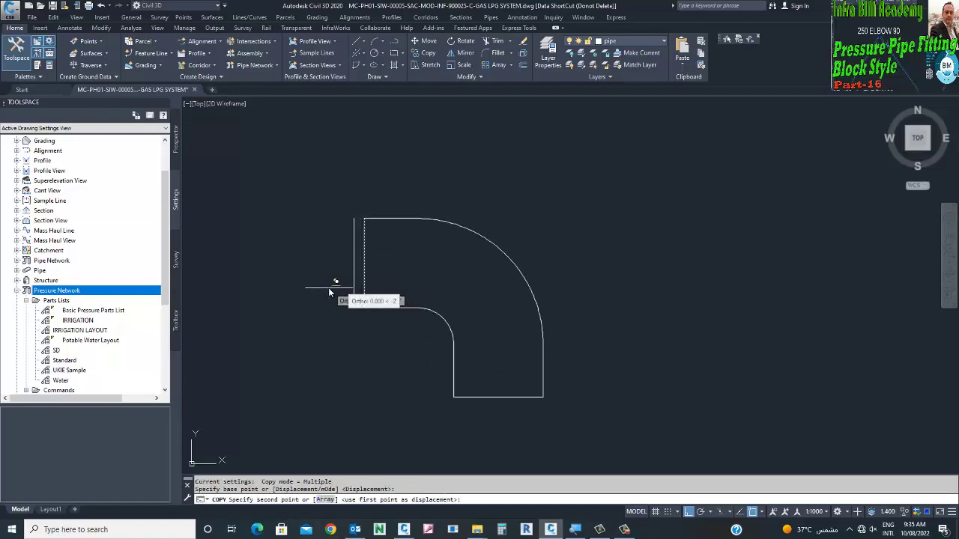
click(330, 292)
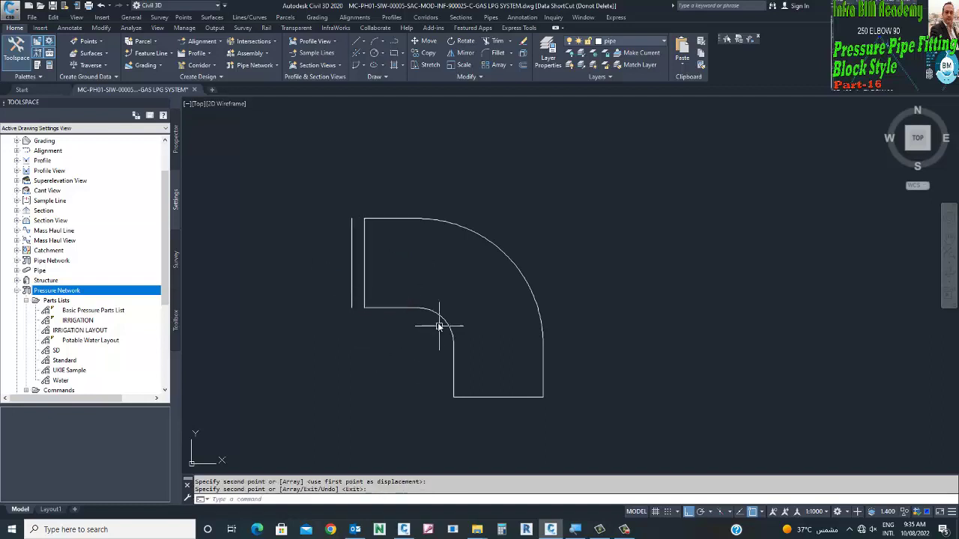
key(Return)
- Offset the elbow's lower end line downward by the gap between the two left lines, about 0.035
text(o)
key(Return)
click(351, 219)
click(364, 219)
click(484, 397)
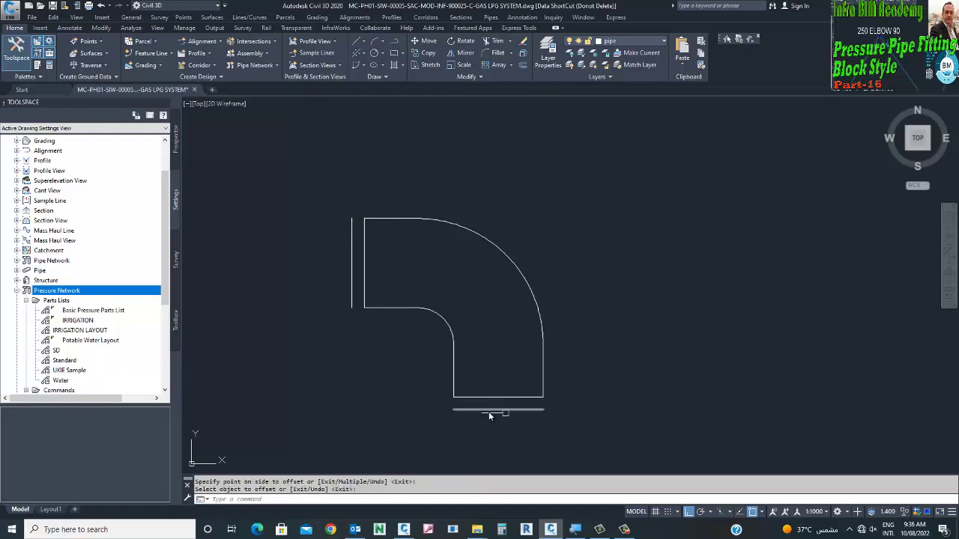
- Draw a rectangle over the strip below the elbow's lower end and erase the single line overlapping it
text(c)
key(Return)
key(Escape)
text(rec)
key(Return)
click(453, 397)
click(542, 409)
key(Return)
key(Escape)
click(427, 382)
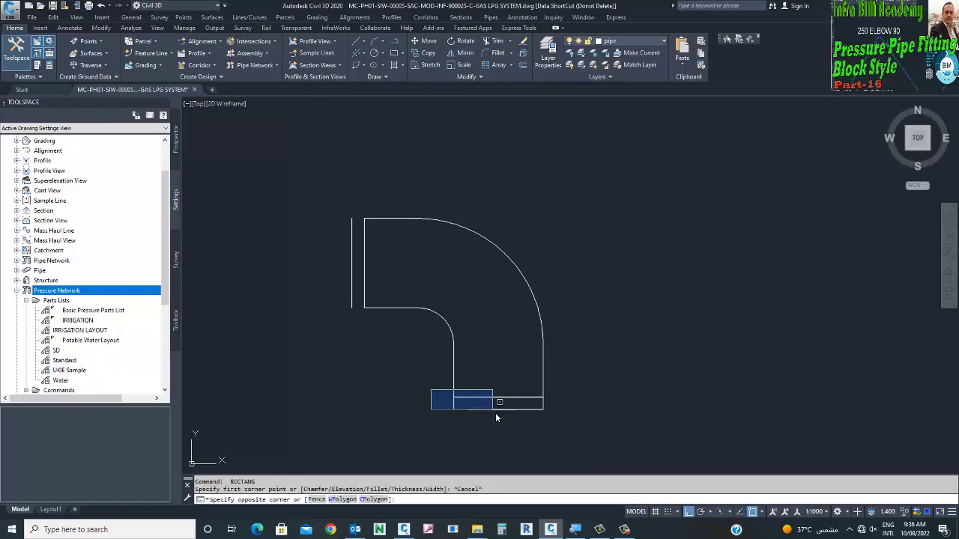
click(567, 403)
key(Delete)
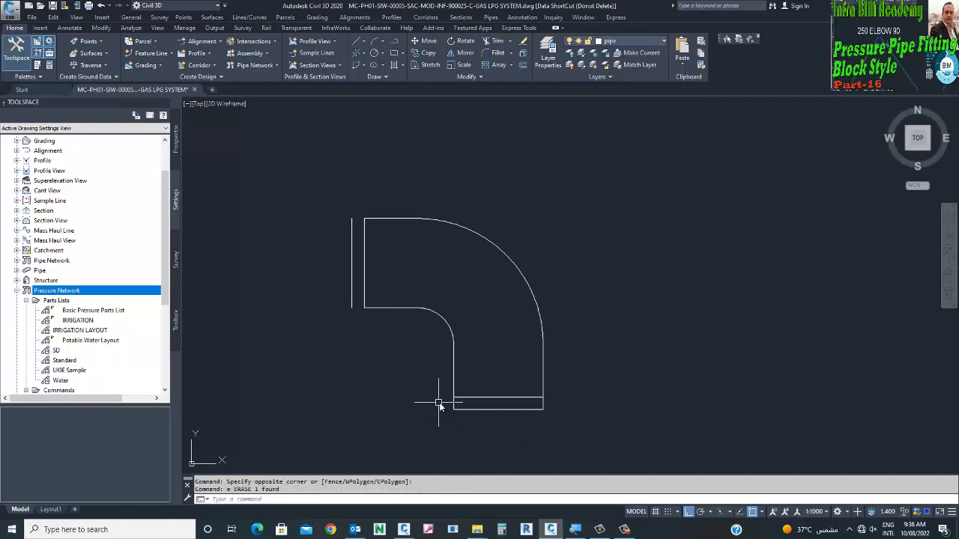
- Stretch the right end of the lower flange rectangle outward past the pipe wall
text(s)
key(Return)
click(574, 382)
click(527, 425)
key(Return)
click(590, 376)
click(607, 375)
- Move the lower flange rectangle so it overhangs both pipe walls about equally
click(448, 392)
click(596, 411)
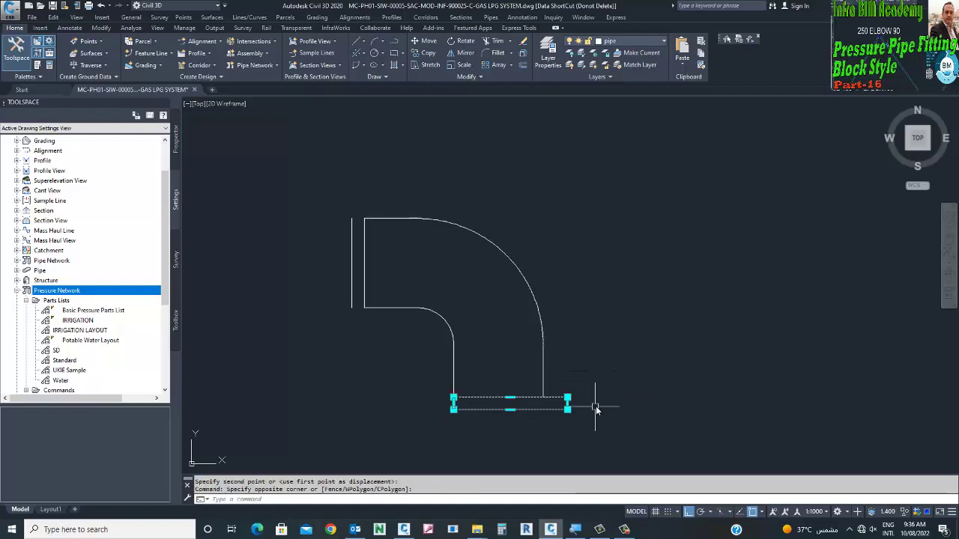
text(m)
key(Return)
click(649, 391)
click(634, 393)
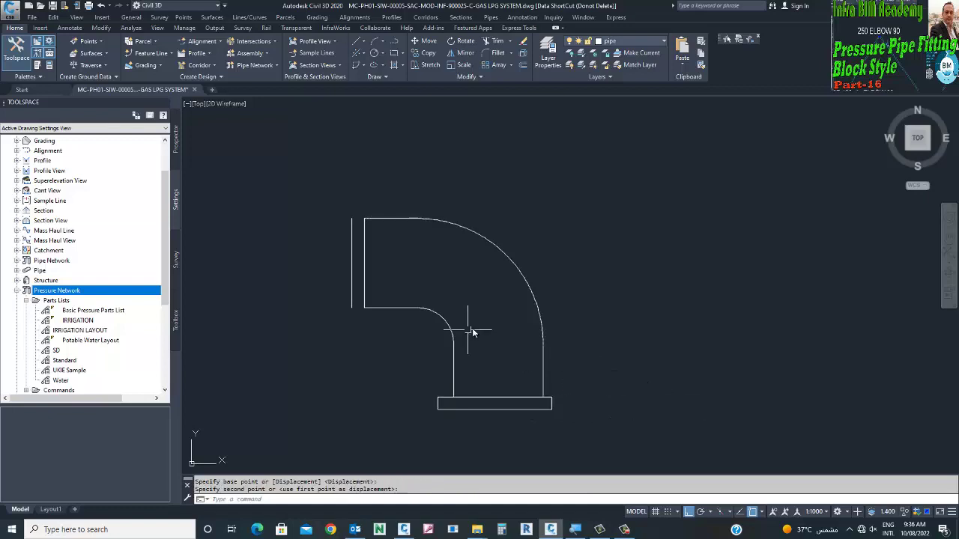
key(Return)
click(445, 385)
click(427, 418)
key(Return)
click(393, 410)
click(393, 411)
- Shape the flange at the elbow's left end by stretching its rectangle upward and moving it to overhang both pipe walls
click(364, 225)
key(Delete)
text(s)
key(Return)
click(375, 199)
click(322, 241)
click(454, 179)
click(430, 265)
key(Return)
click(326, 230)
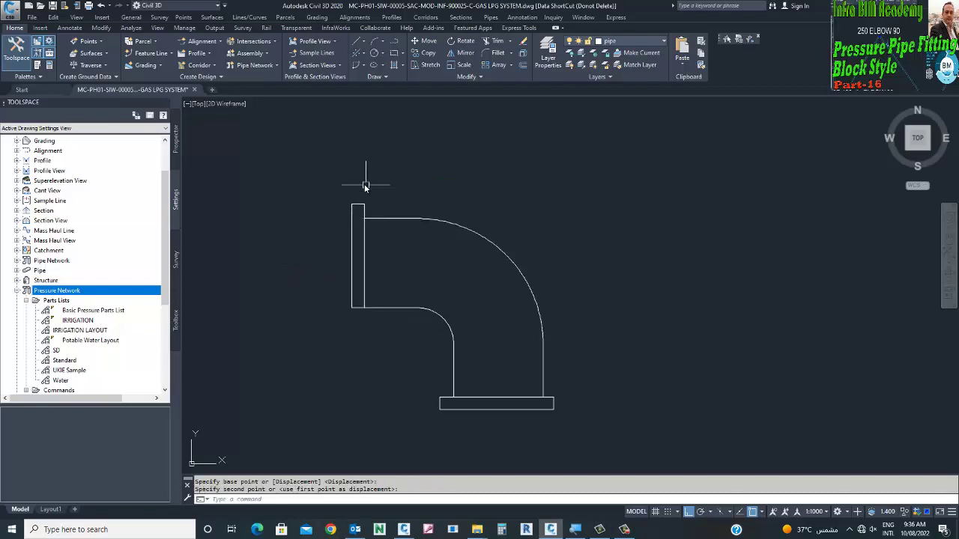
click(314, 213)
scroll(534, 314, down, 10)
middle_drag(528, 318, 488, 295)
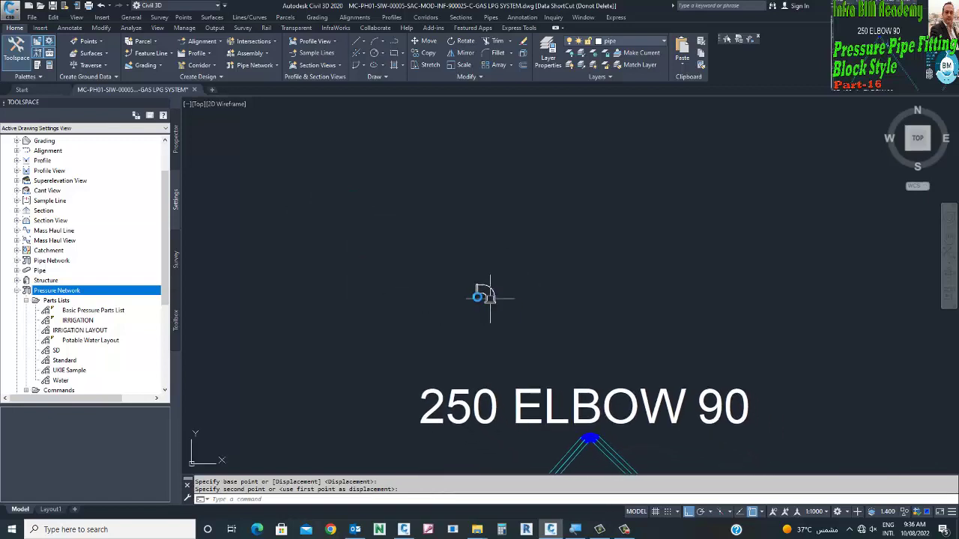
scroll(489, 295, up, 5)
scroll(528, 295, up, 2)
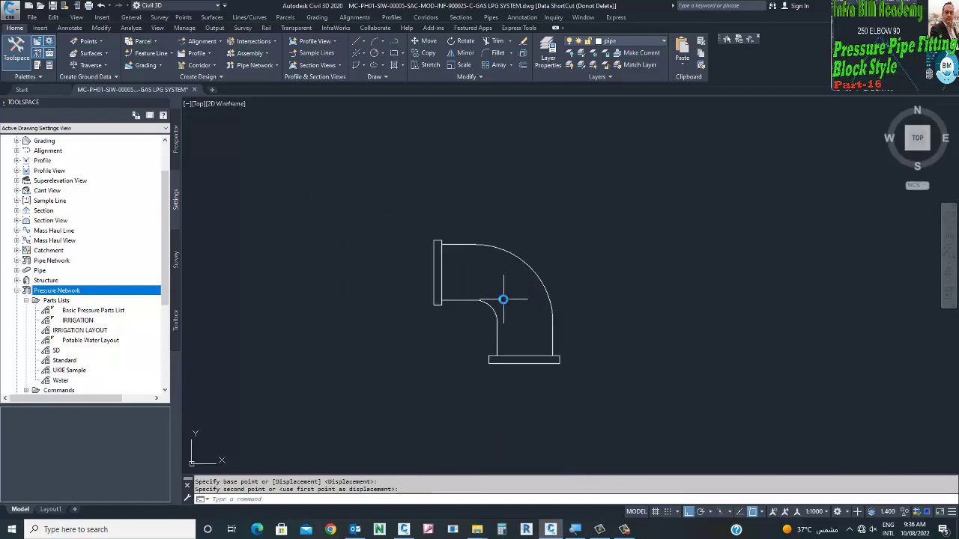
key(Escape)
text(l)
key(Return)
key(Escape)
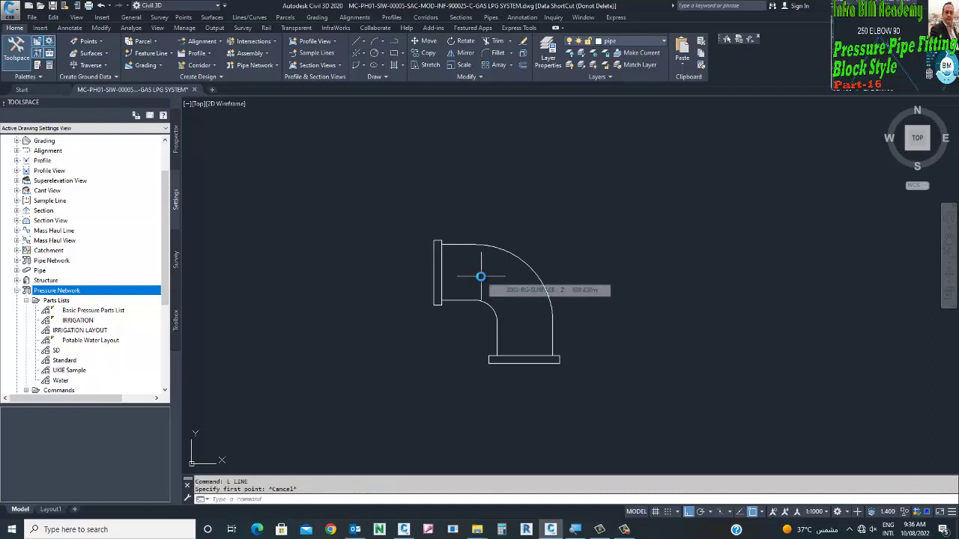
text(o)
key(Return)
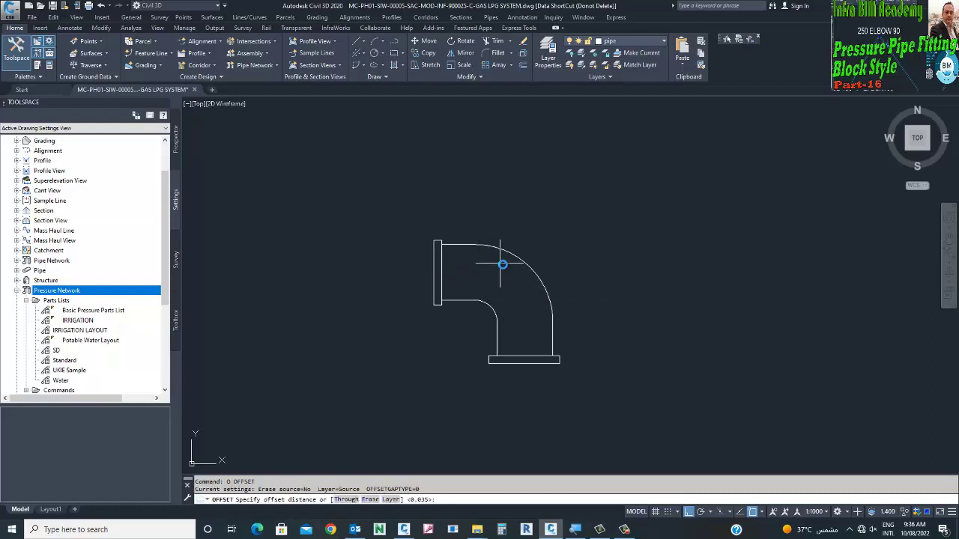
key(Escape)
- Draw a diagonal construction line from the midpoint of the inner bend to the midpoint of the outer bend
text(l)
key(Return)
click(491, 305)
key(Escape)
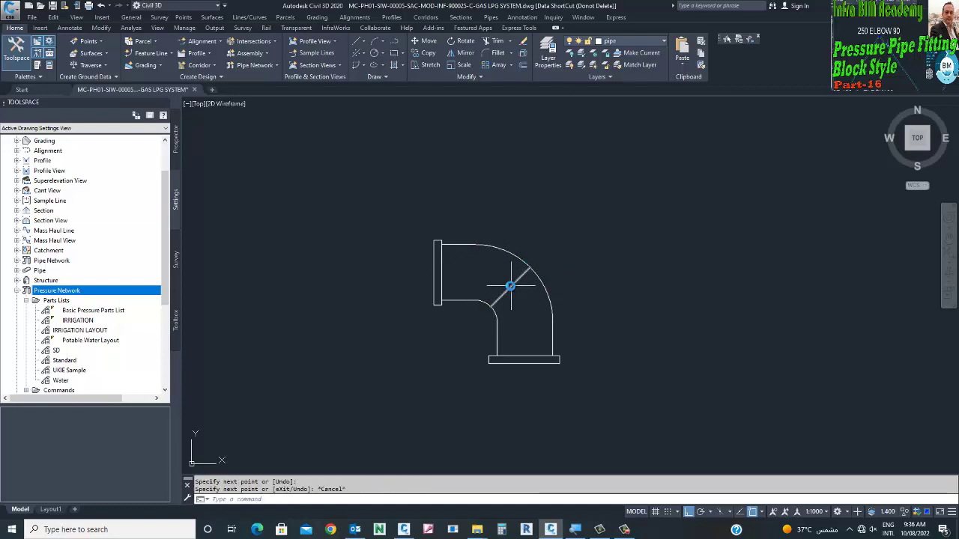
- Start a block definition and select the elbow outline and both flanges, leaving out the diagonal line
text(b)
key(Return)
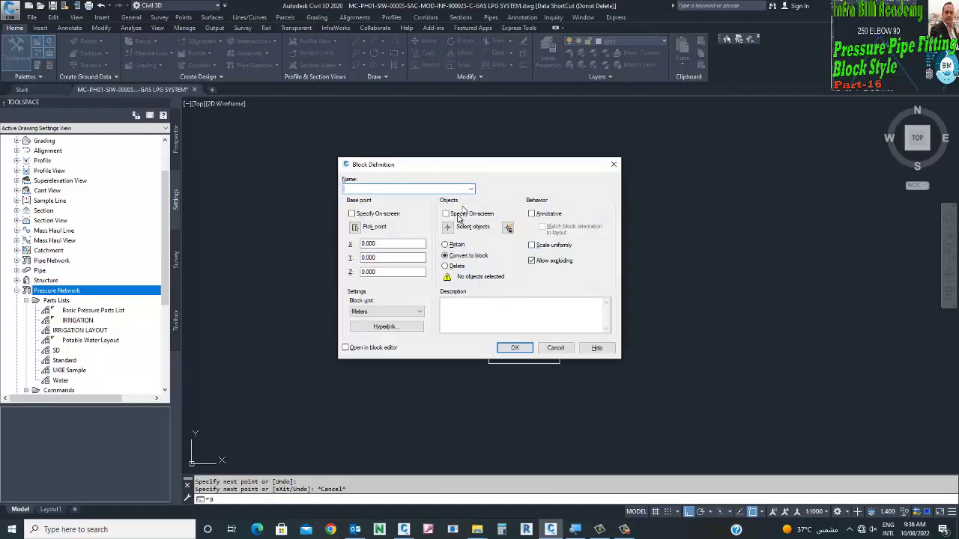
click(468, 226)
click(460, 217)
click(412, 308)
click(576, 332)
click(412, 407)
key(Return)
- Set the block's base point at the middle of the diagonal line and create it with the name Elbow 250
click(460, 189)
click(355, 227)
click(507, 284)
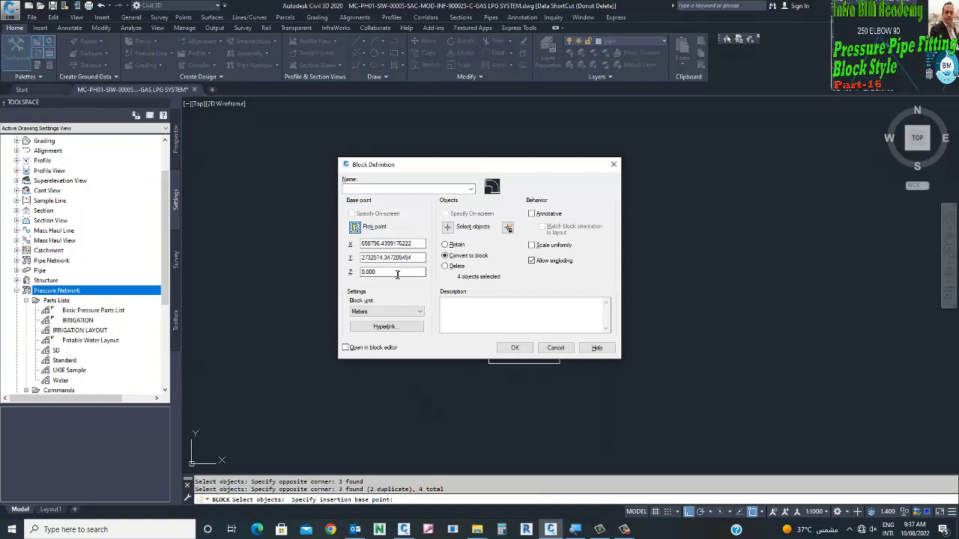
click(390, 189)
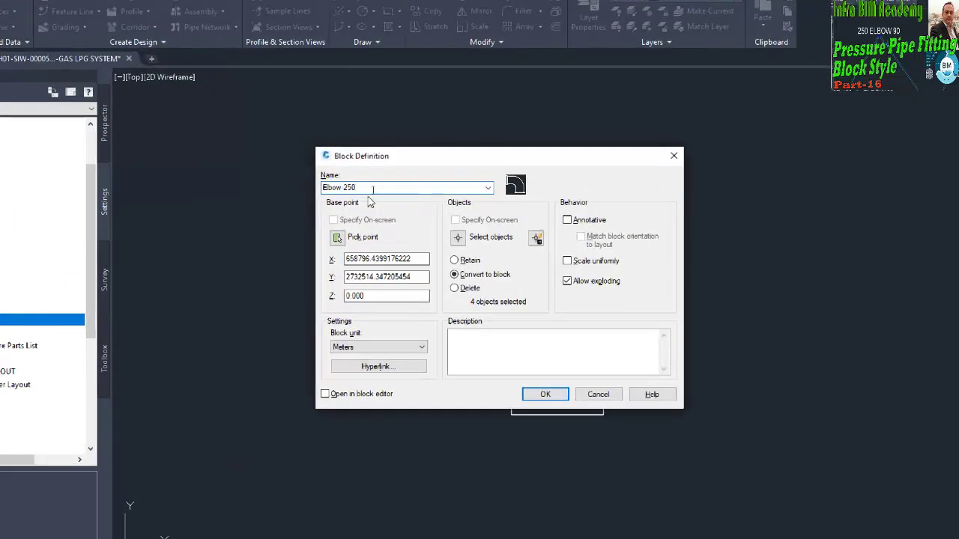
click(547, 394)
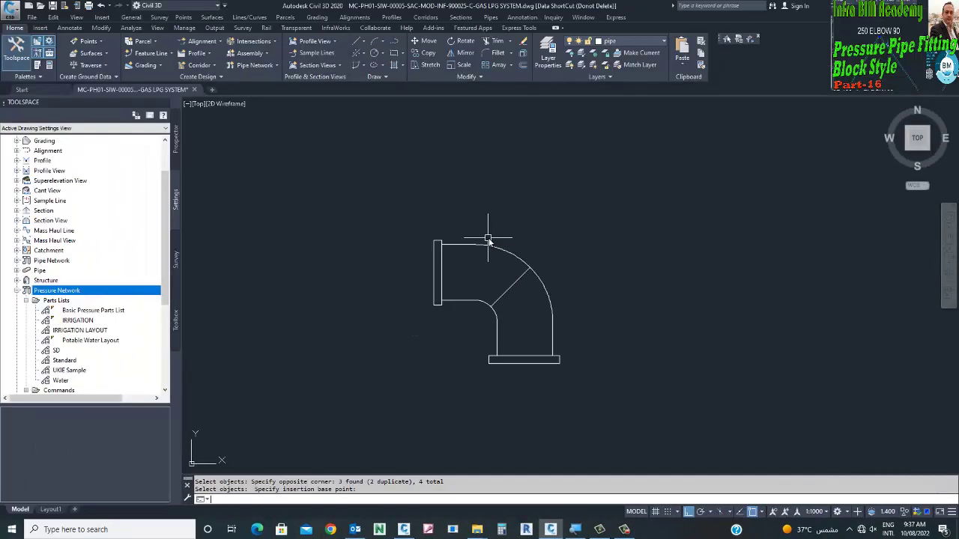
- Erase the diagonal construction line across the elbow bend
click(487, 238)
scroll(507, 261, up, 5)
scroll(484, 278, up, 3)
scroll(484, 274, down, 3)
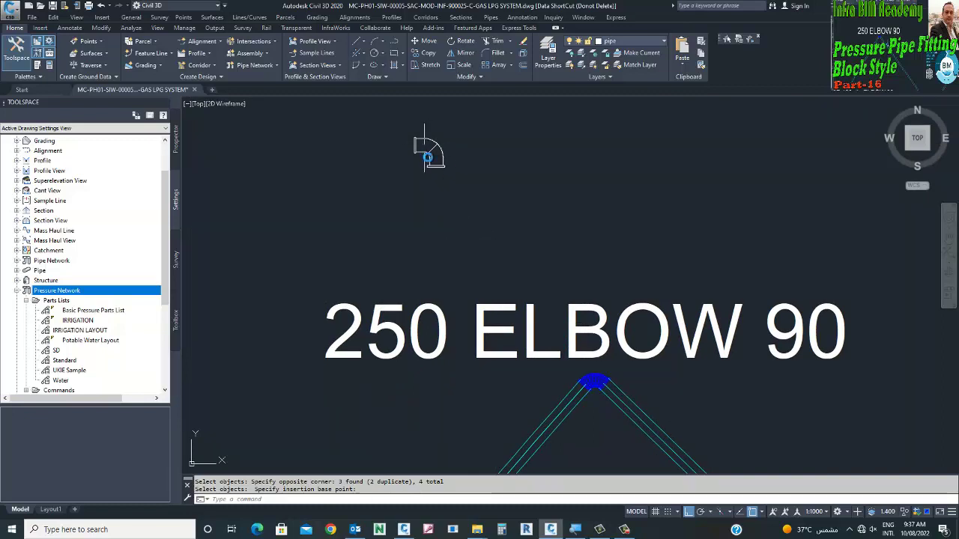
mouse_move(586, 367)
middle_down()
mouse_move(507, 248)
mouse_move(607, 433)
middle_up()
scroll(492, 217, up, 8)
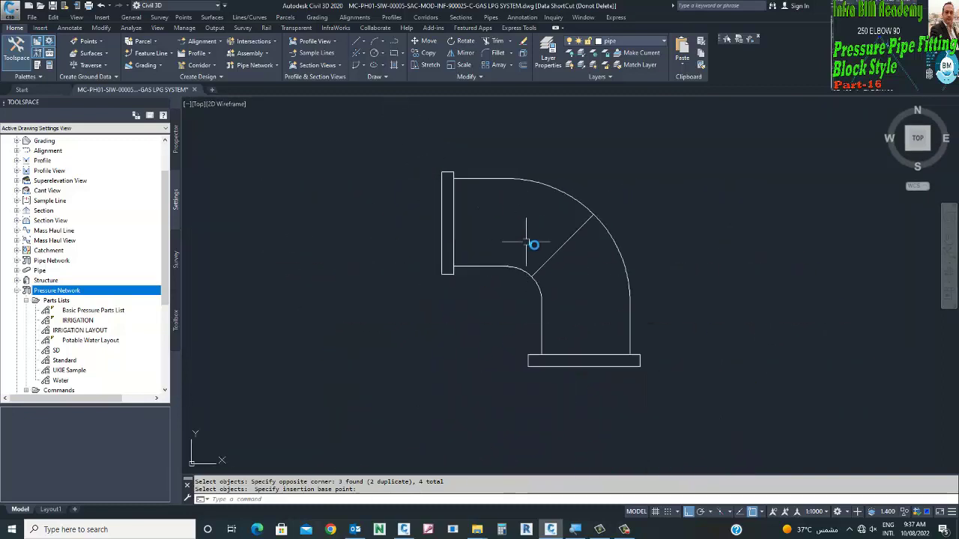
click(554, 252)
click(552, 252)
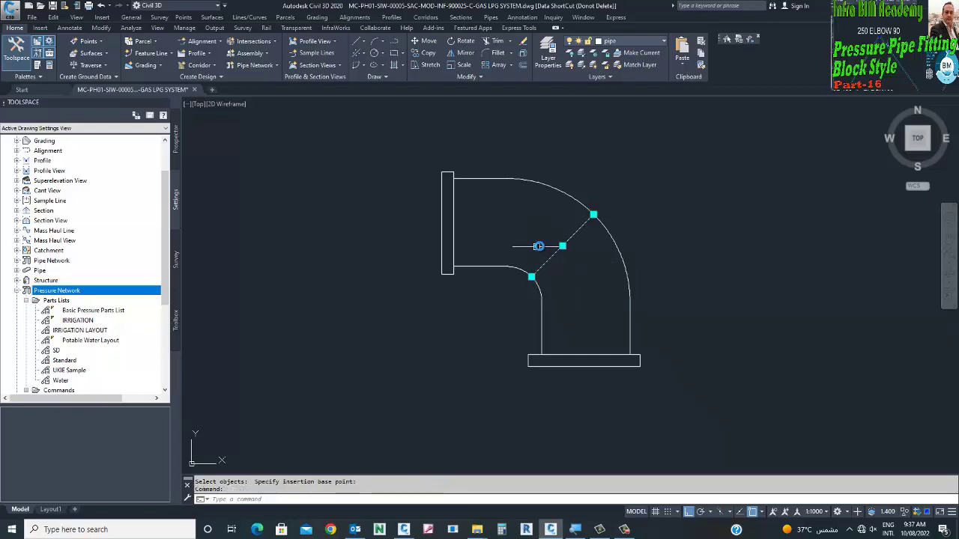
text(e)
key(Return)
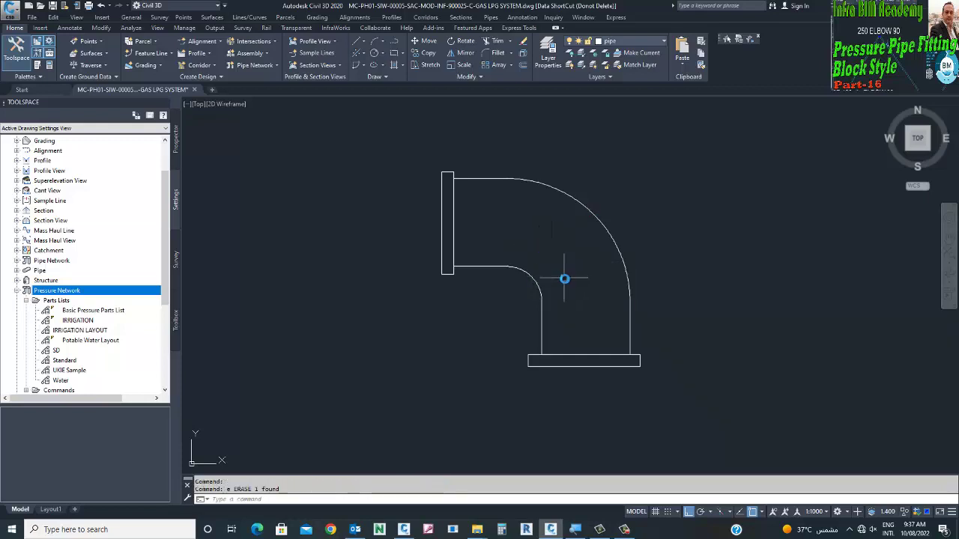
- Edit the Elbow-250 block definition to fill the elbow body and both flanges with solid hatch, and save the block changes
double_click(592, 213)
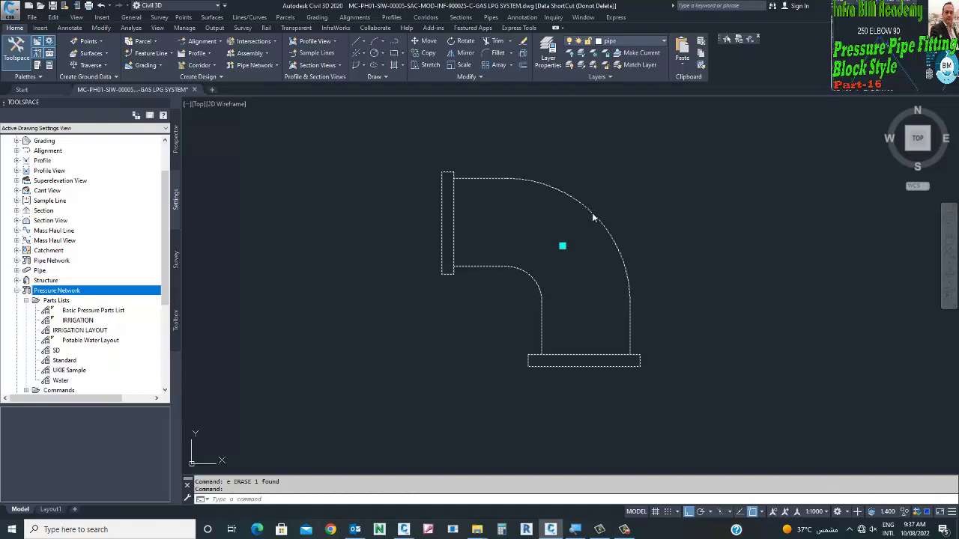
click(469, 332)
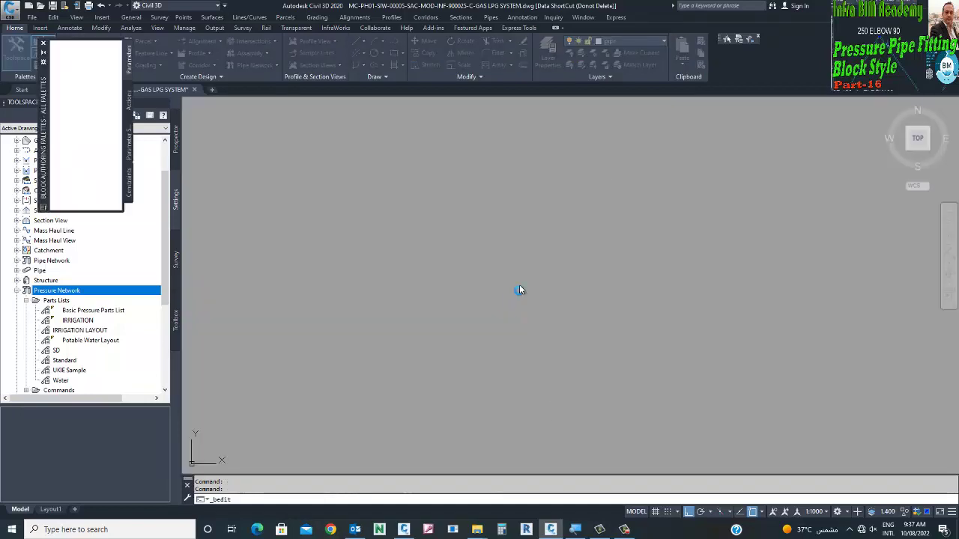
key(Return)
click(562, 255)
click(438, 224)
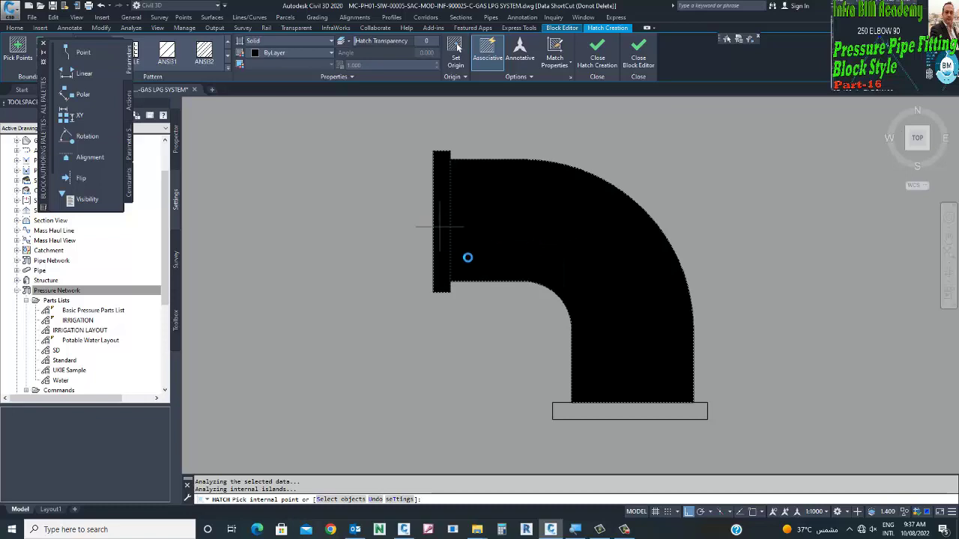
click(631, 410)
key(Return)
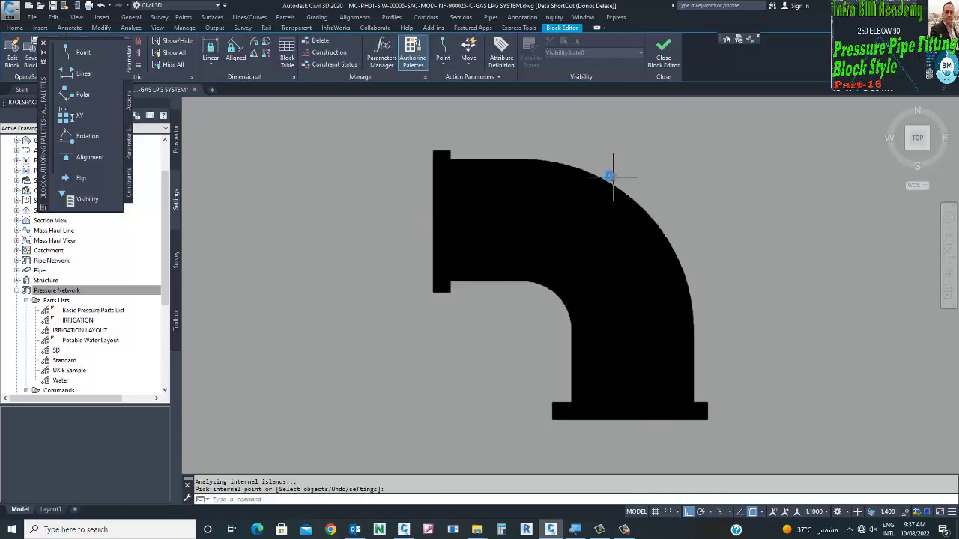
click(664, 60)
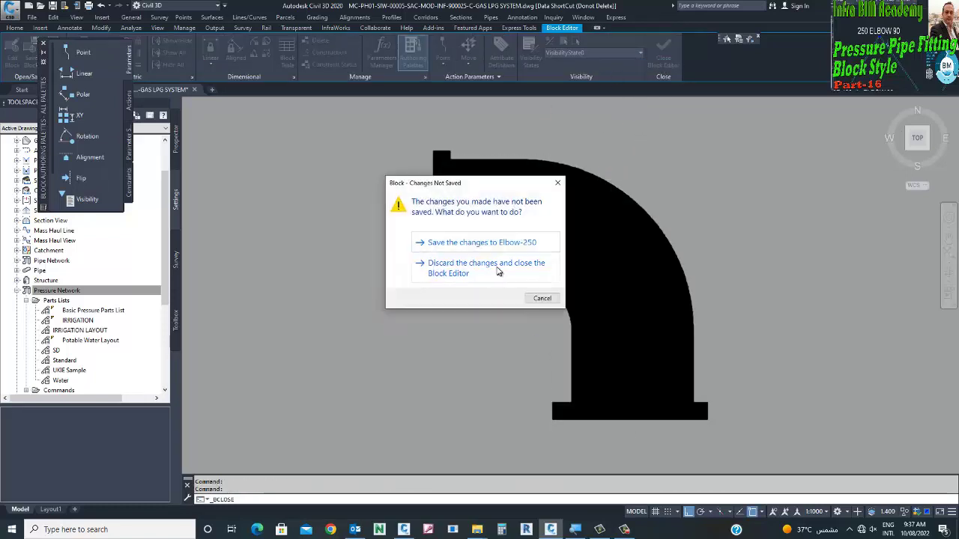
click(453, 244)
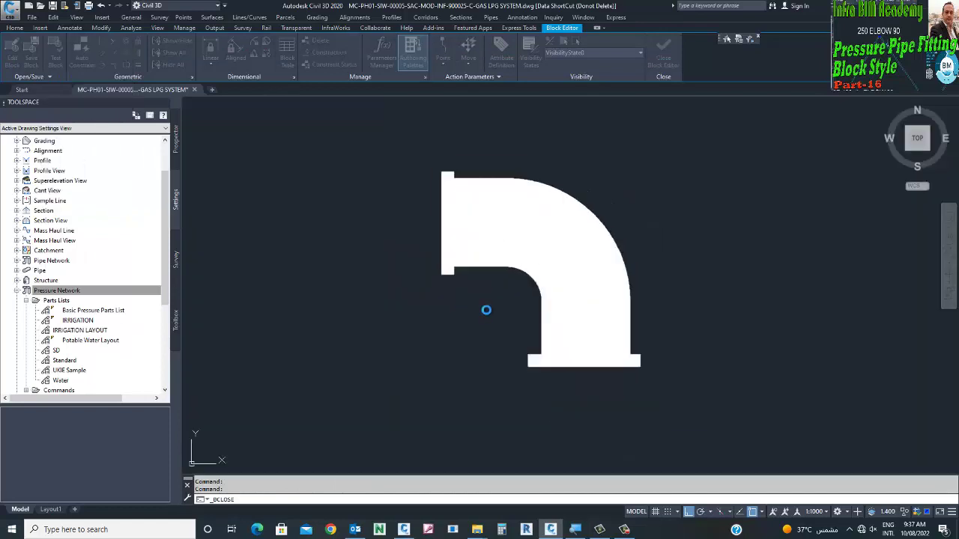
- Inspect the hatched elbow block in the Object Viewer and close the viewer
scroll(487, 306, down, 3)
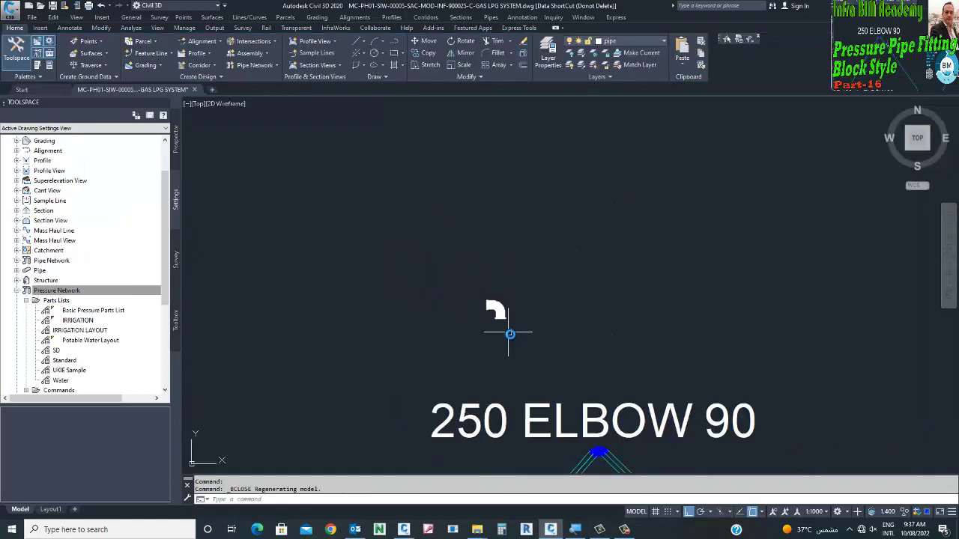
click(447, 275)
right_click(448, 274)
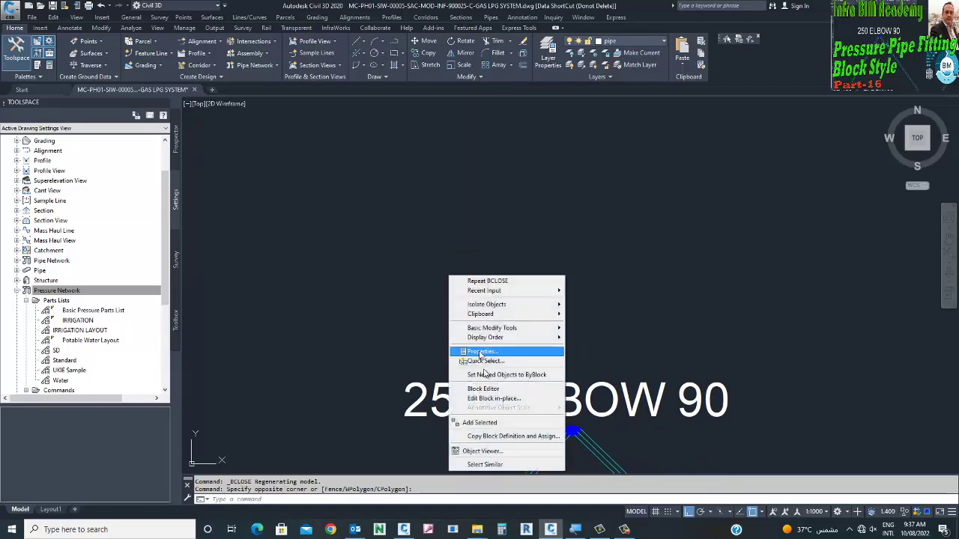
click(487, 449)
drag(514, 325, 418, 324)
key(Escape)
- Open the LPG SYSTEM pressure network for plan layout editing from the fitting under the 250 ELBOW 90 label
scroll(420, 298, down, 3)
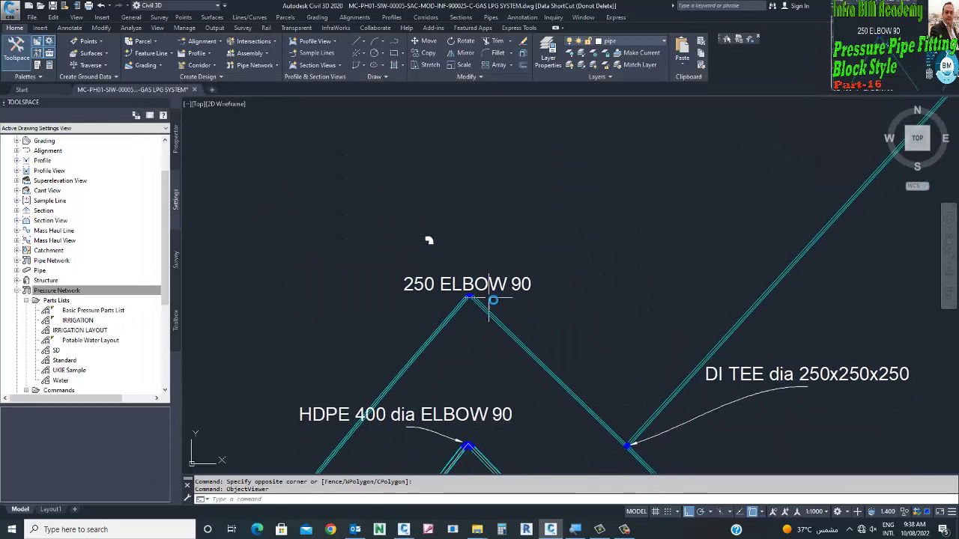
scroll(482, 298, up, 5)
scroll(482, 297, down, 4)
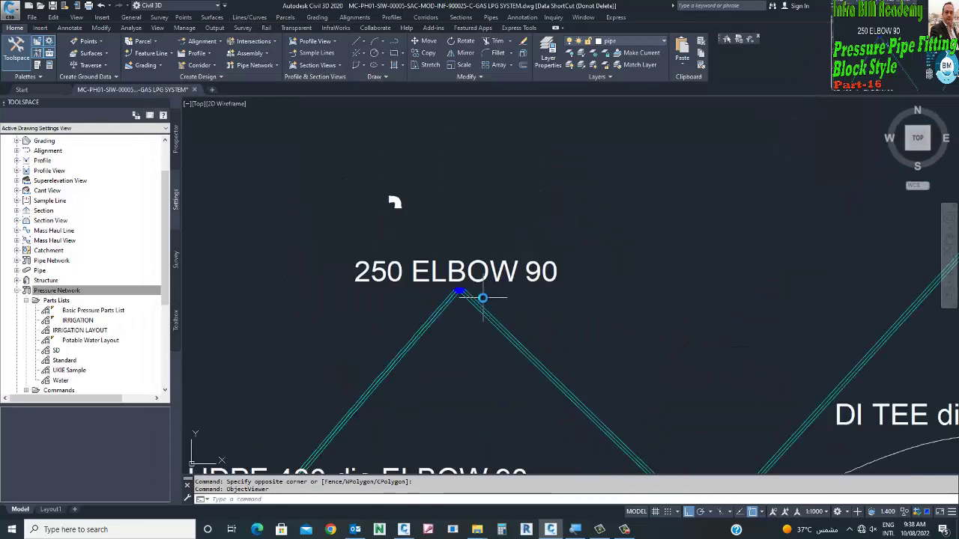
scroll(404, 221, up, 2)
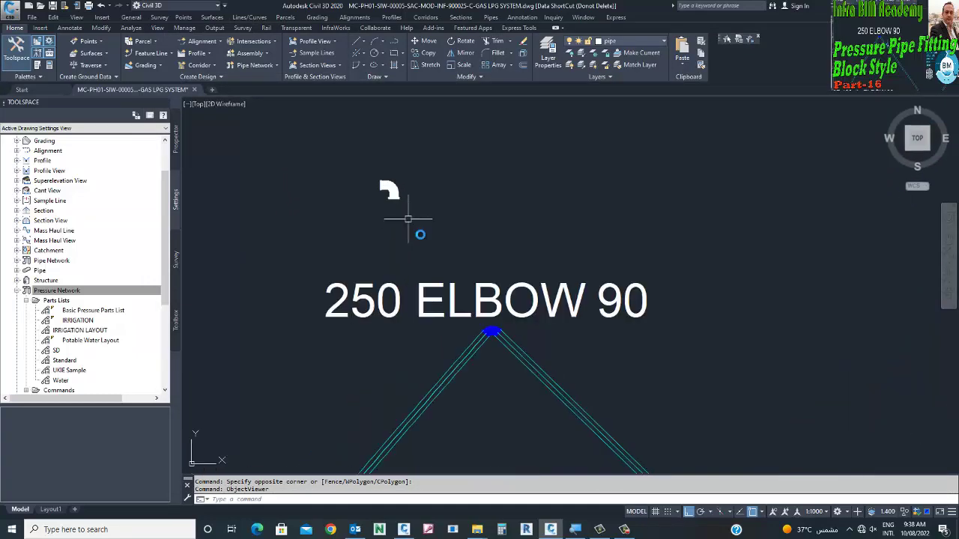
scroll(494, 334, up, 4)
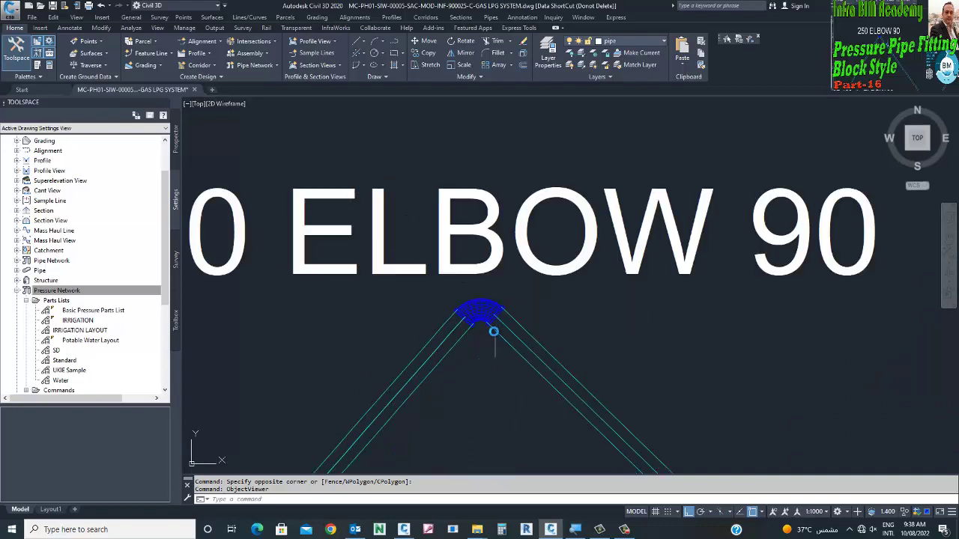
scroll(468, 307, down, 2)
double_click(469, 307)
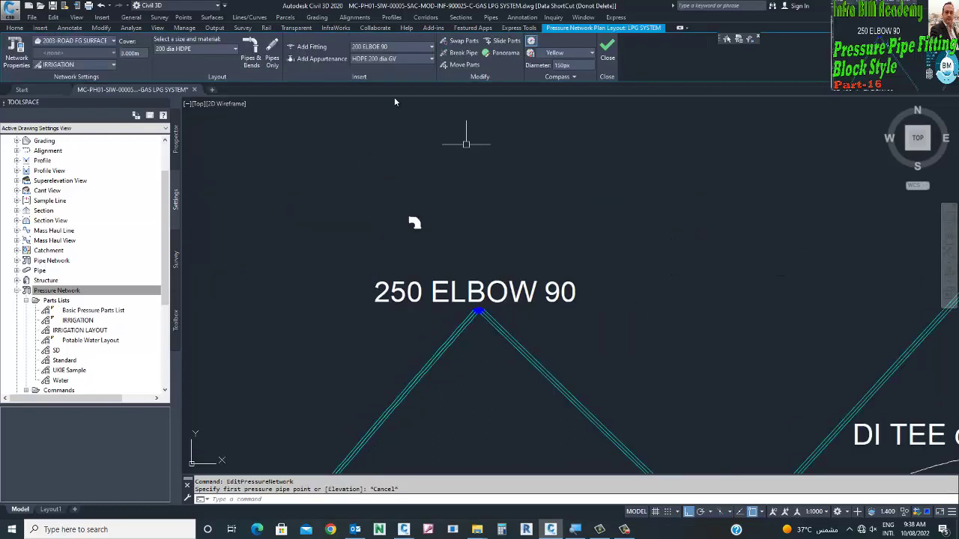
- Set the network layout to 200 dia HDPE pipe with a cover of 1.250 m, using the IRRIGATION parts list
click(201, 50)
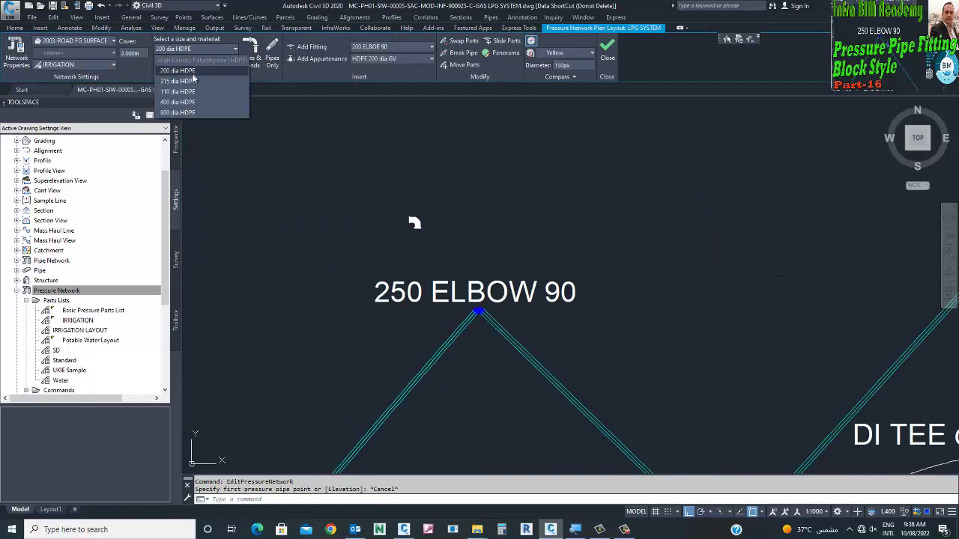
click(183, 71)
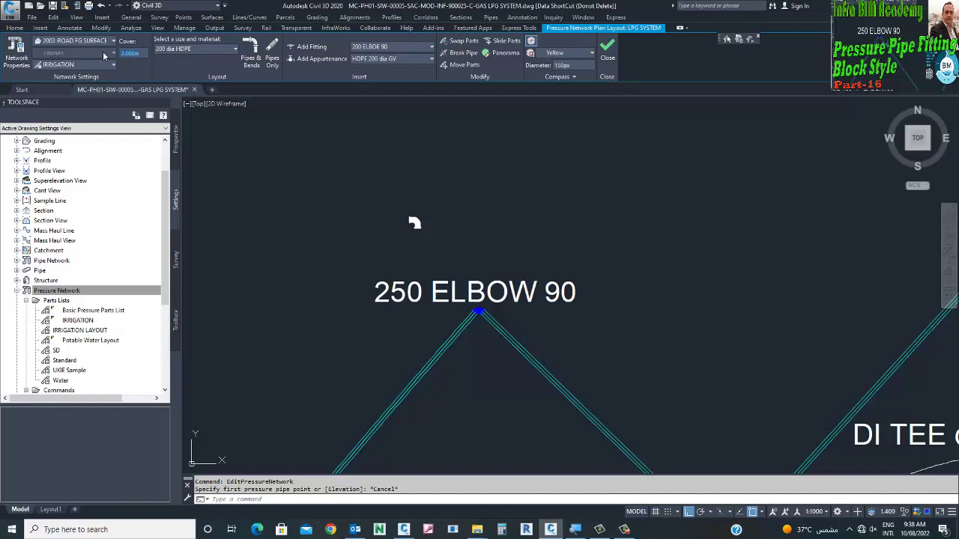
key(Return)
click(88, 66)
- Open the IRRIGATION parts list from the network properties and select 200 ELBOE 90 among the HDPE elbow fittings
click(16, 65)
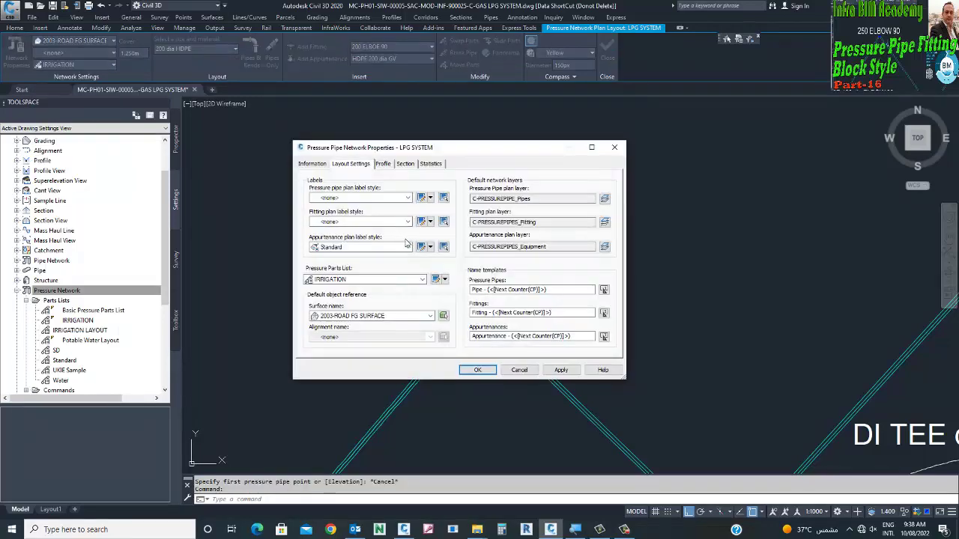
click(440, 280)
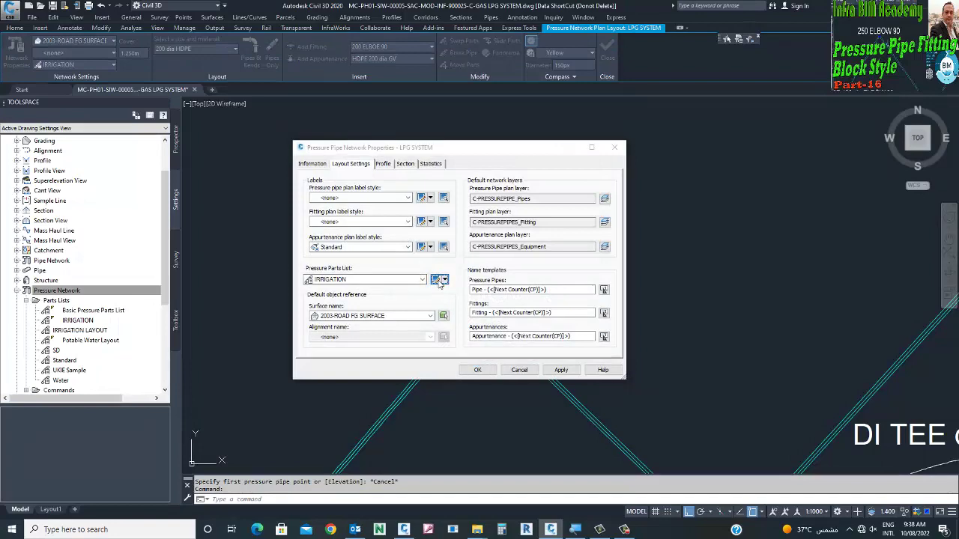
click(356, 160)
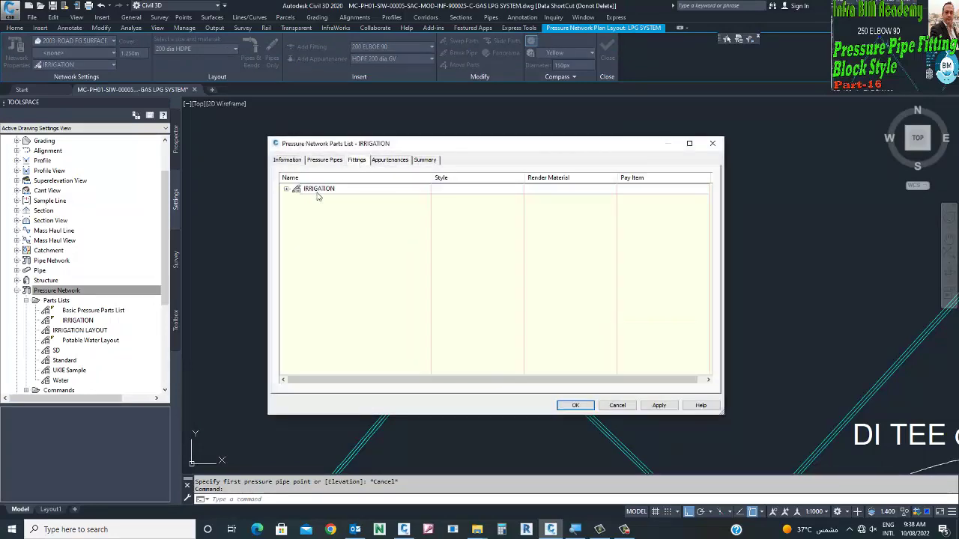
click(286, 191)
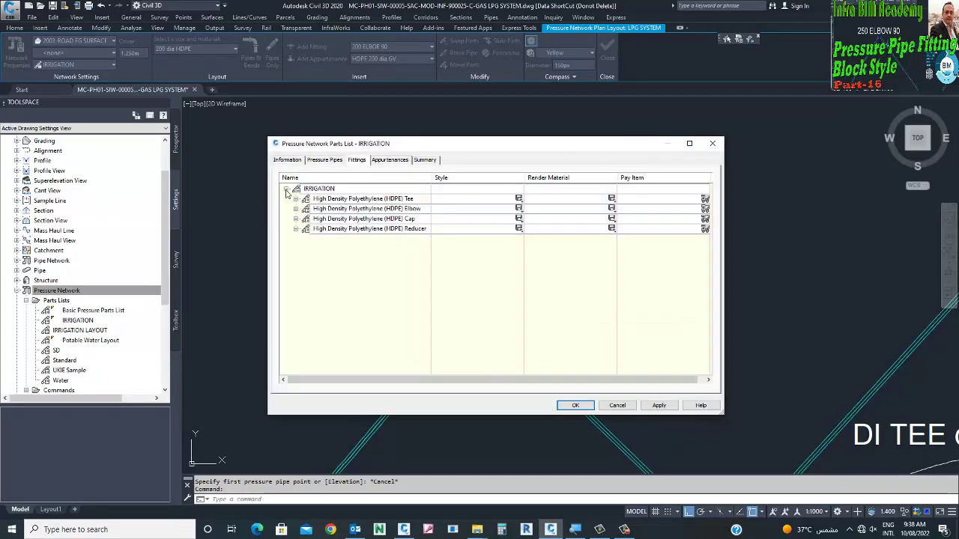
click(328, 210)
click(296, 209)
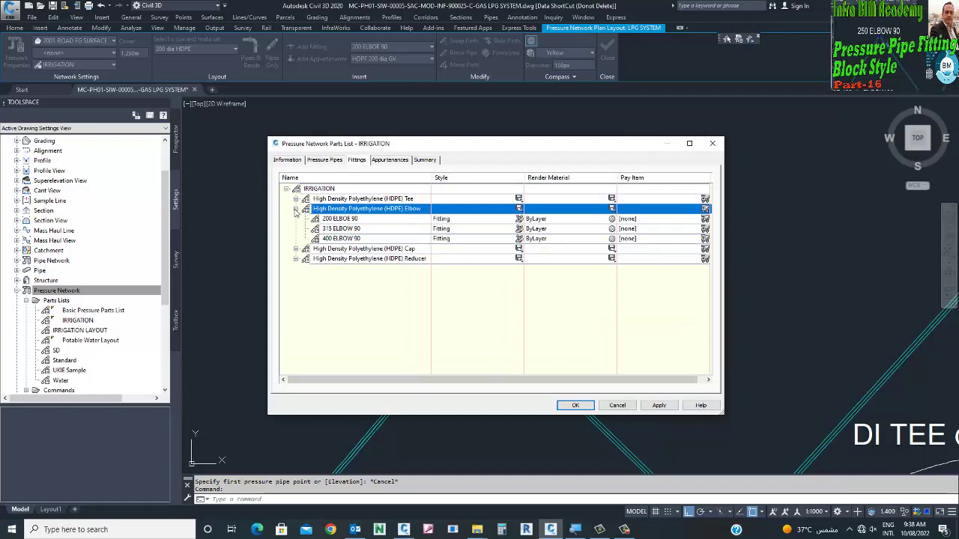
click(338, 219)
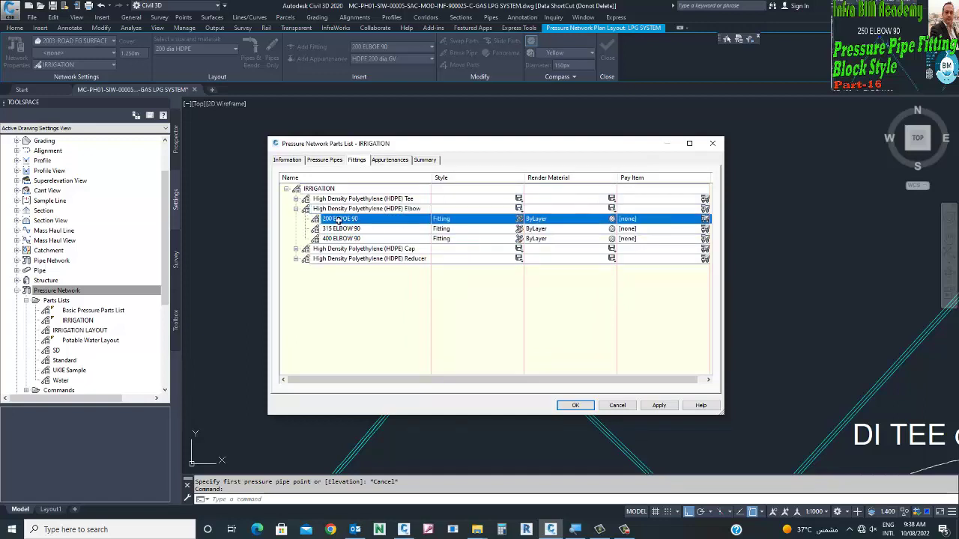
- Create a fitting style named 200 dia Elbow for 200 ELBOE 90 and set its plan display to a user-defined block
click(519, 219)
click(489, 239)
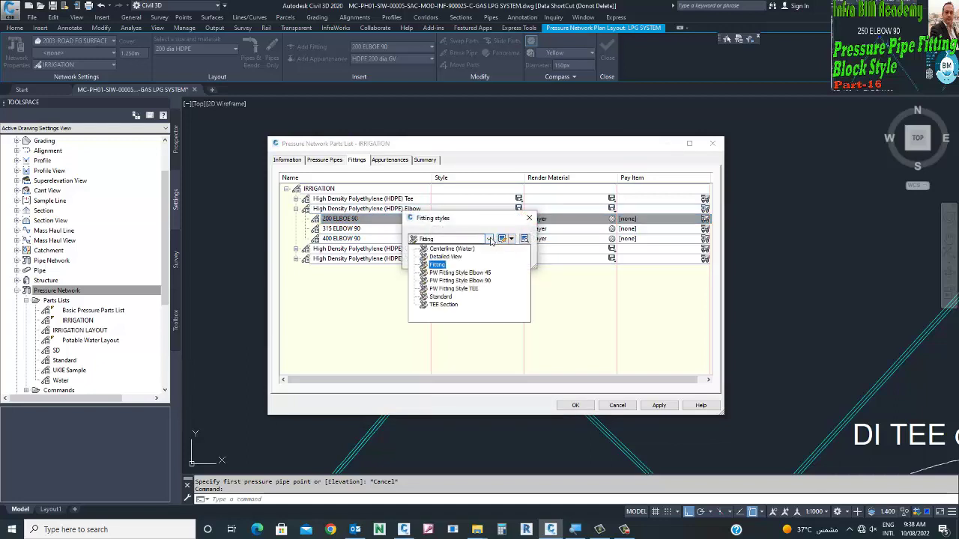
click(489, 239)
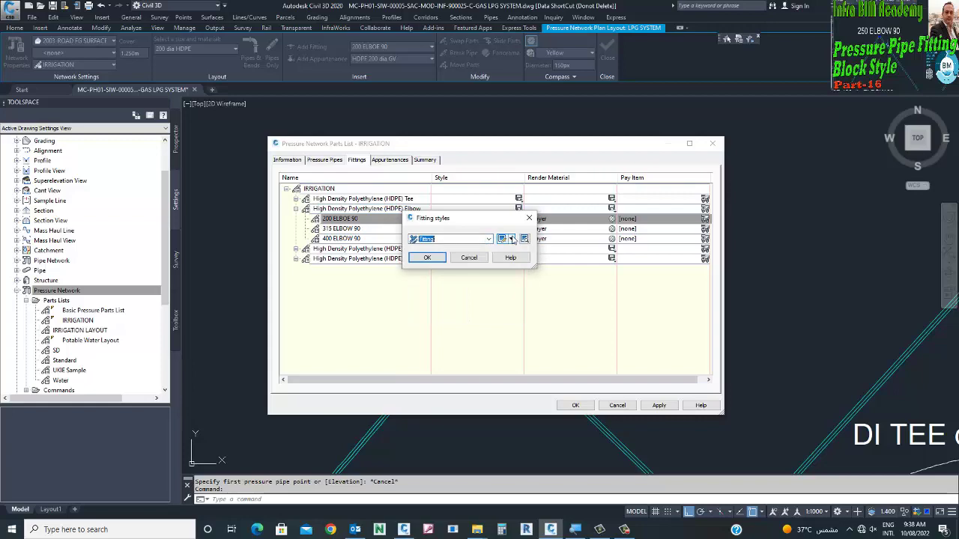
click(513, 239)
click(522, 259)
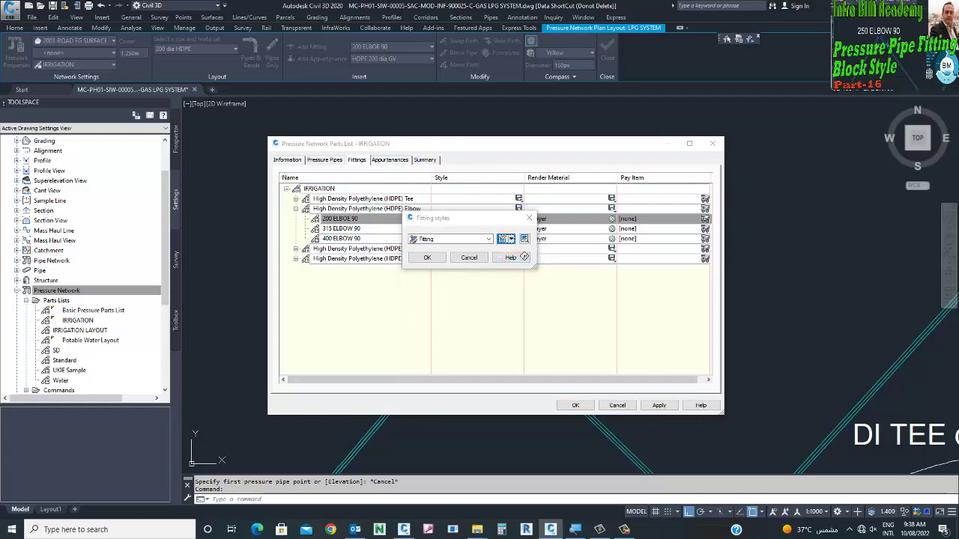
click(494, 224)
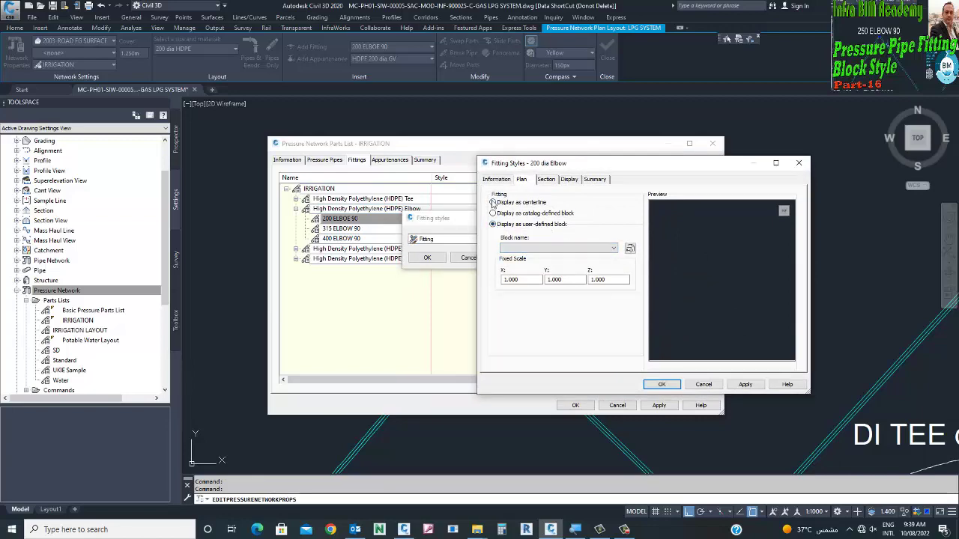
- Choose the Elbow block as the plan symbol of the 200 dia Elbow style and accept the style
click(552, 250)
text(Elbow)
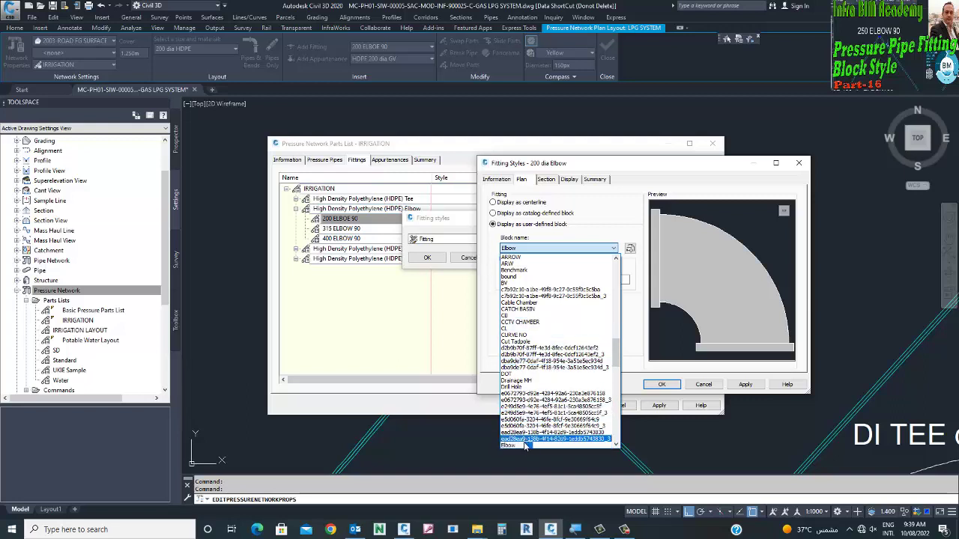
scroll(514, 449, down, 1)
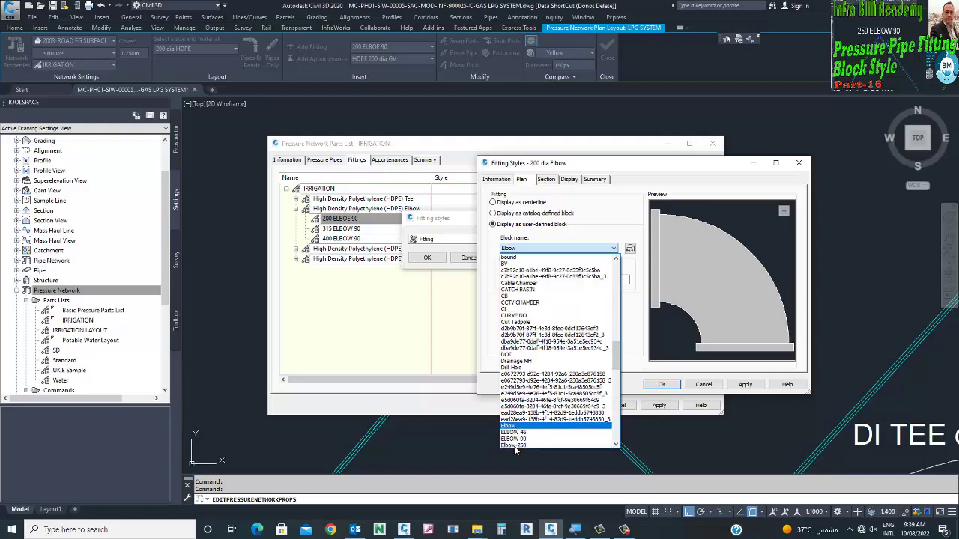
scroll(514, 450, down, 1)
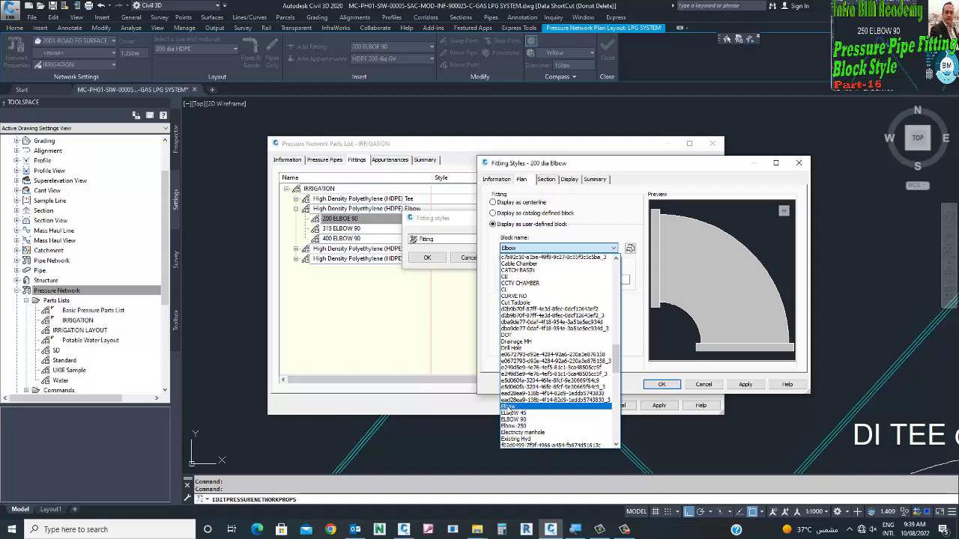
click(508, 406)
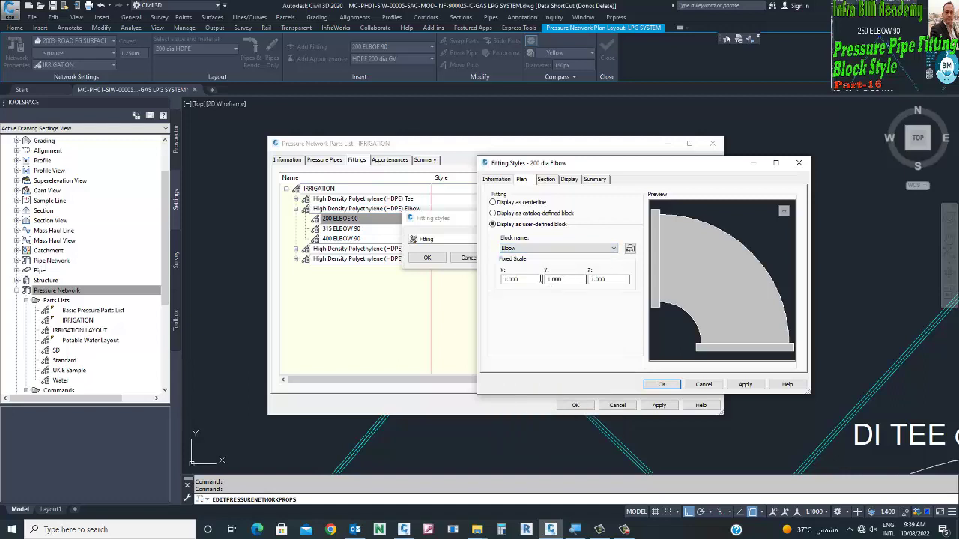
click(661, 384)
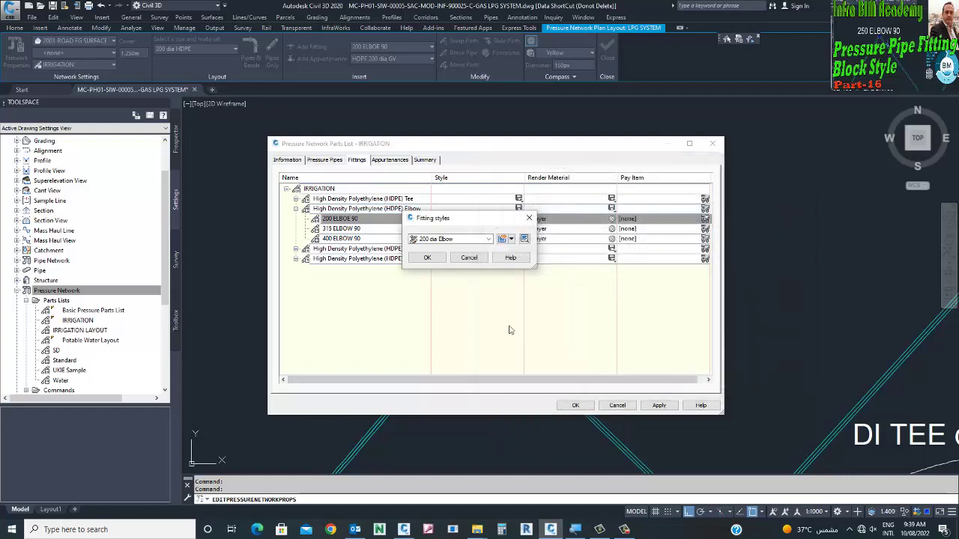
- Assign the 200 dia Elbow style to the 200 ELBOE 90 fitting and accept the parts list and network properties
click(429, 257)
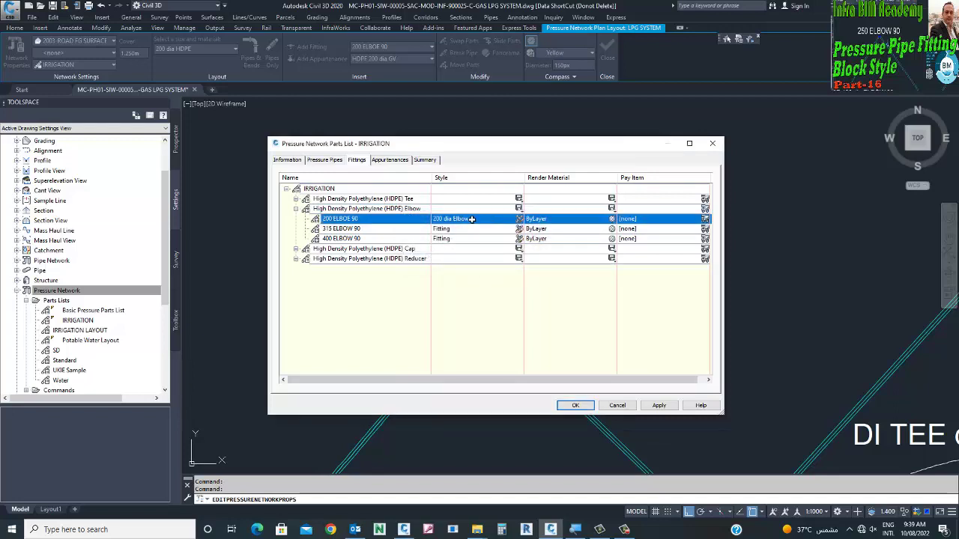
click(575, 405)
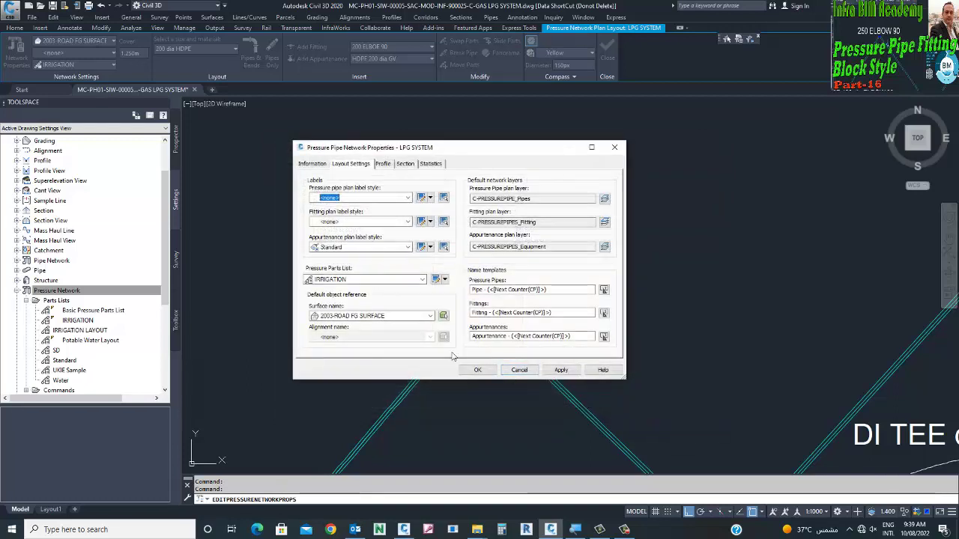
click(477, 370)
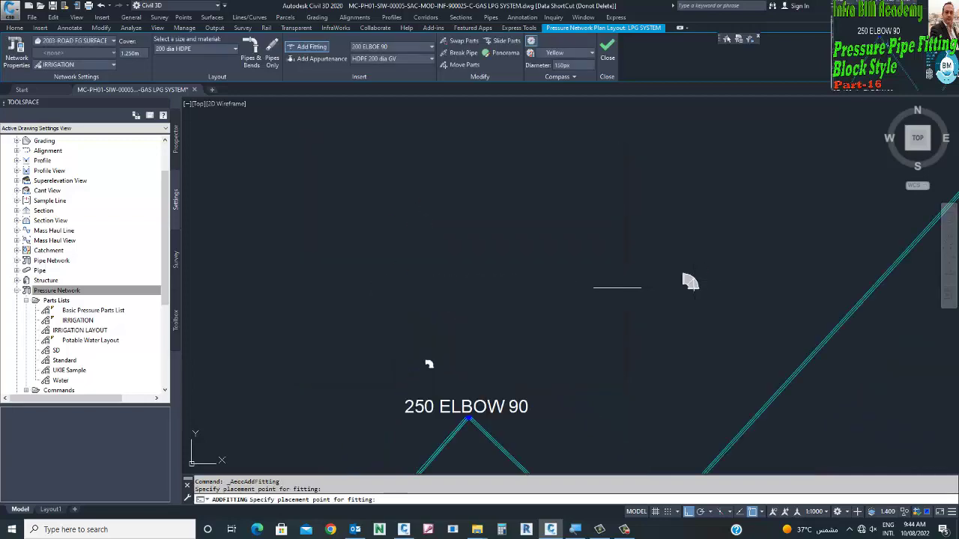
- Place one 200 ELBOE 90 fitting in the empty area above the 250 ELBOW 90 label and end the placement
scroll(689, 278, up, 3)
key(Escape)
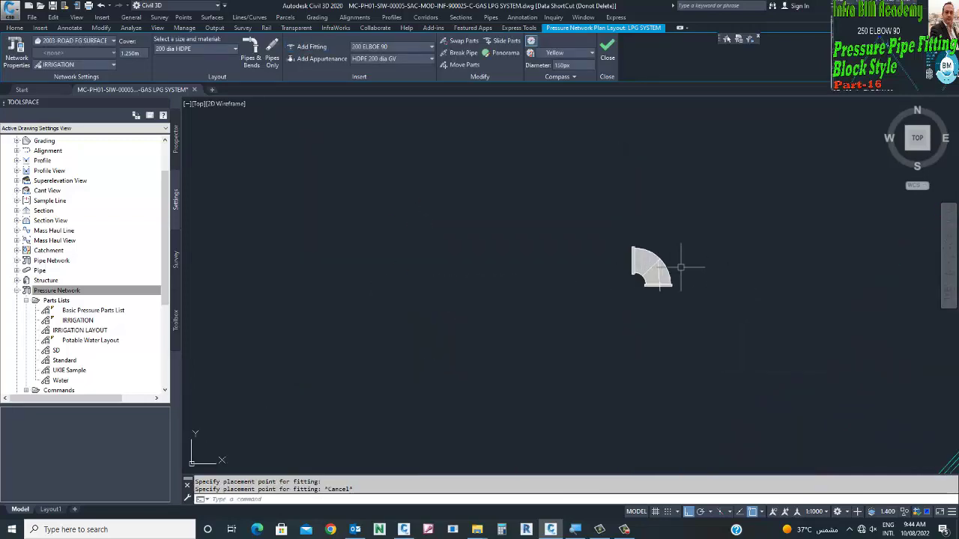
click(233, 49)
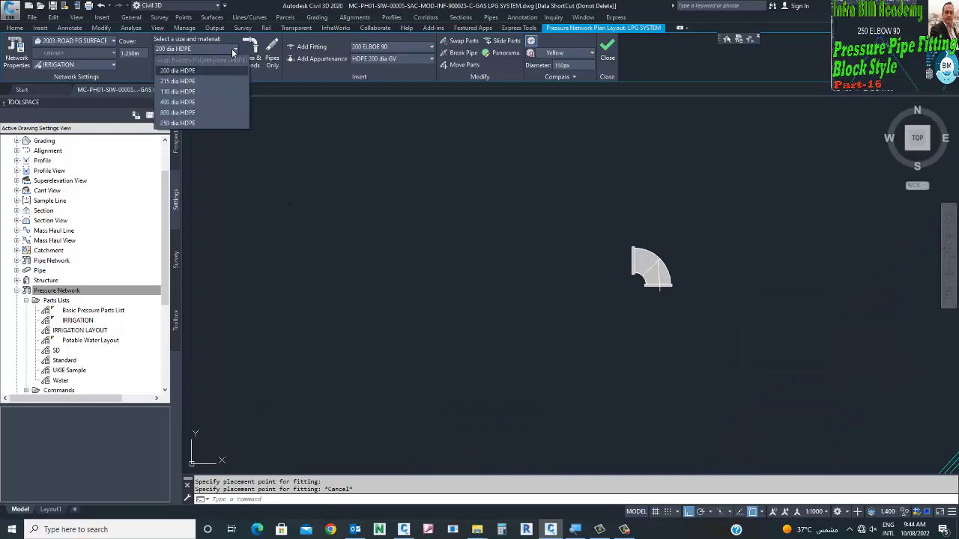
click(181, 124)
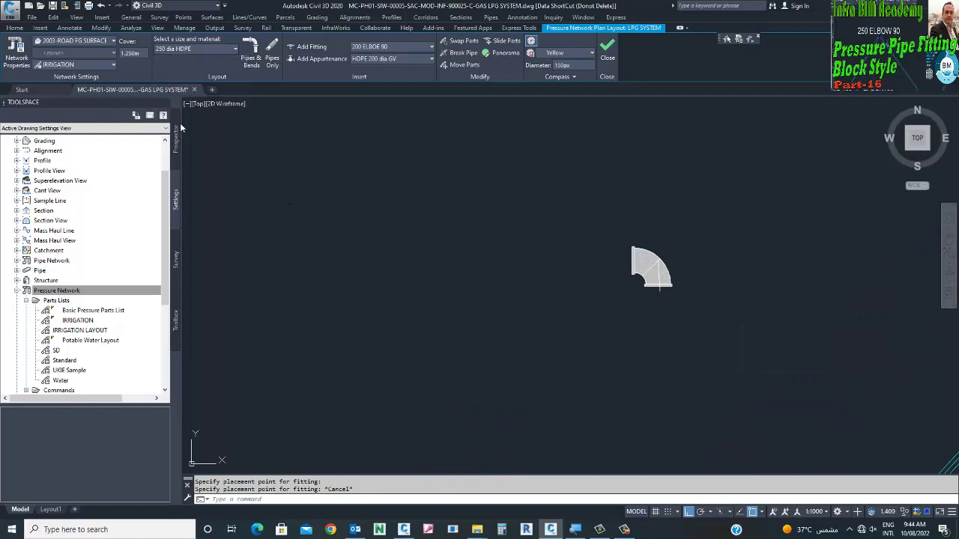
click(234, 49)
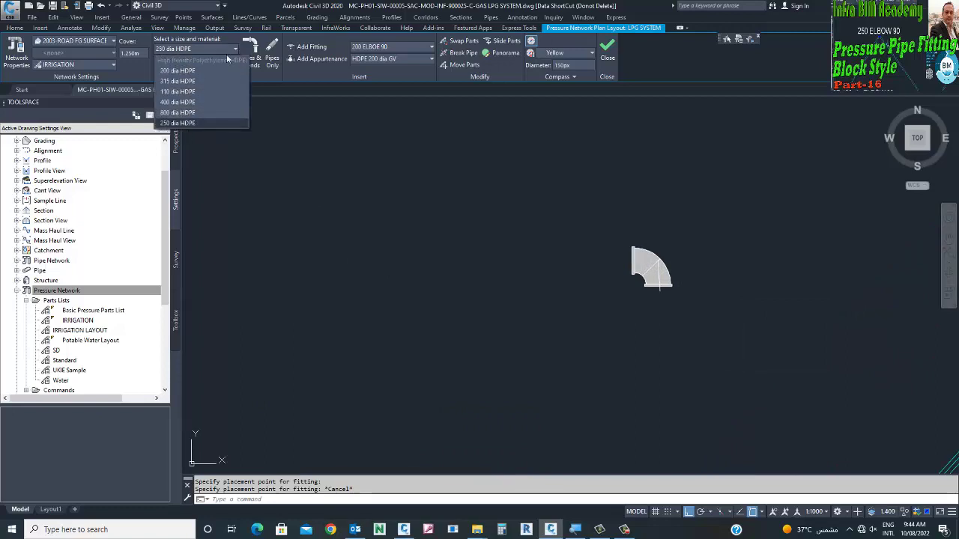
click(178, 71)
- Open the IRRIGATION parts list and examine its HDPE elbow fittings and its HDPE pressure pipes
click(26, 62)
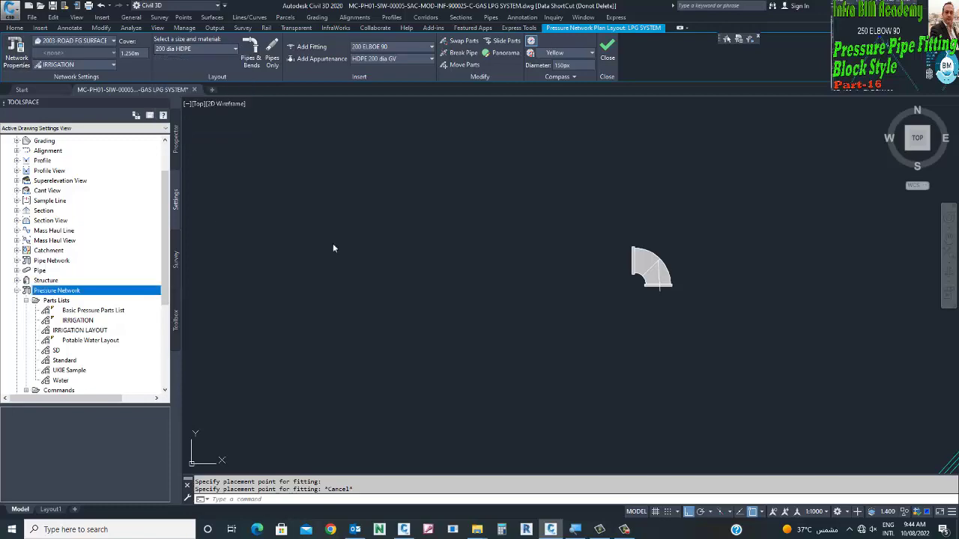
click(435, 279)
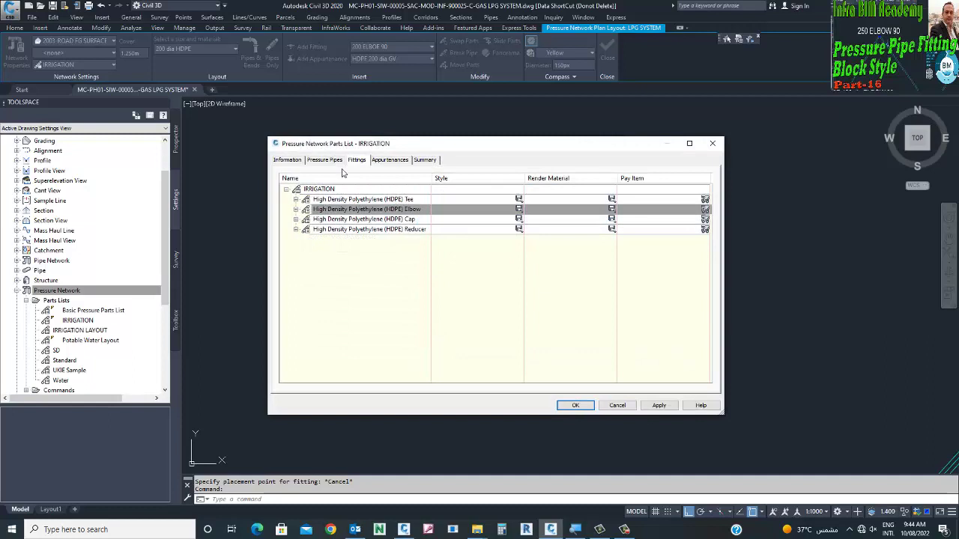
click(296, 209)
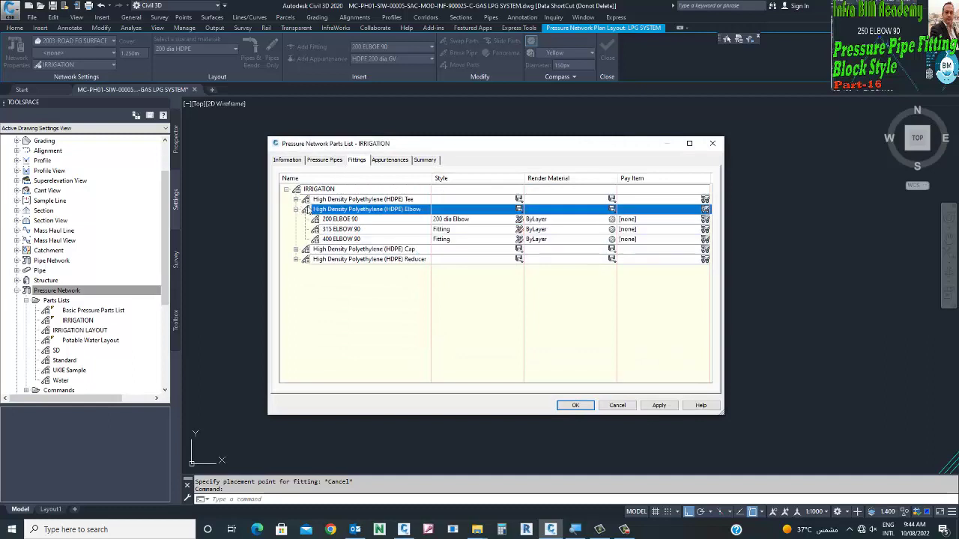
click(327, 159)
click(285, 188)
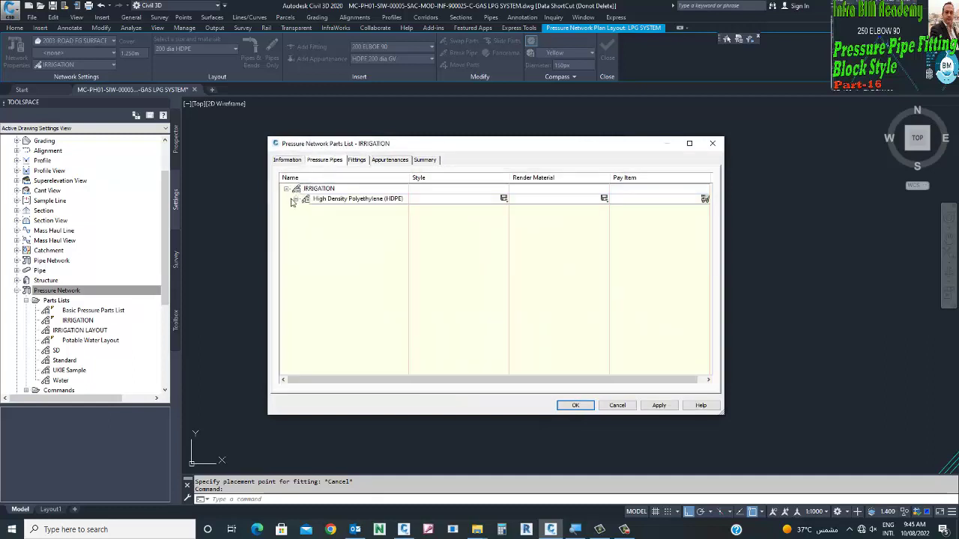
click(296, 199)
- Check the pipe style assigned to 200 dia HDPE against the available styles, keeping PW Pipe 200
click(478, 210)
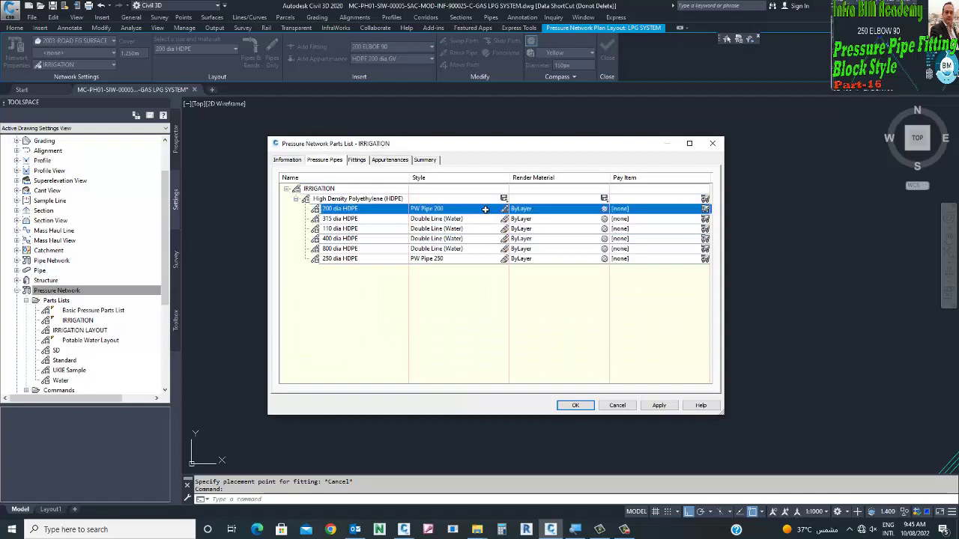
click(503, 209)
click(488, 239)
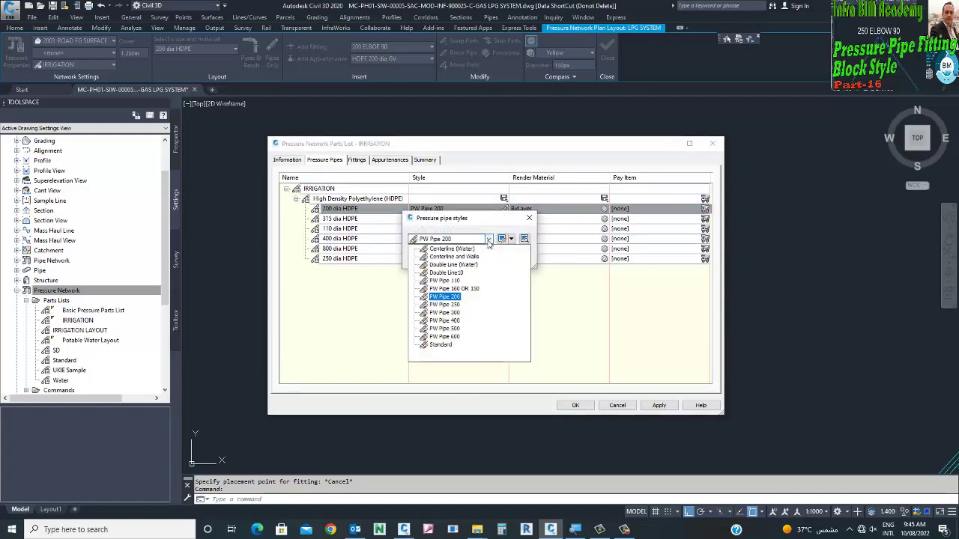
click(487, 239)
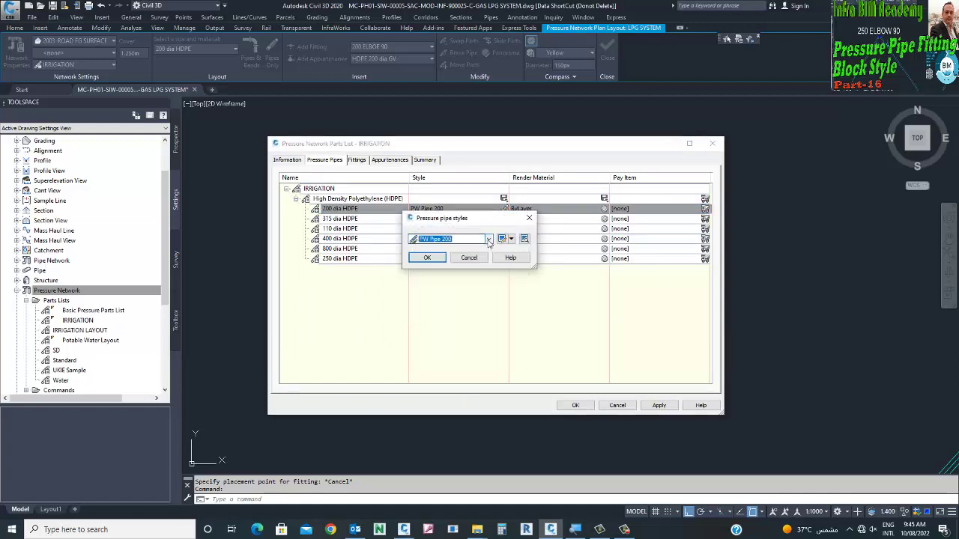
click(427, 258)
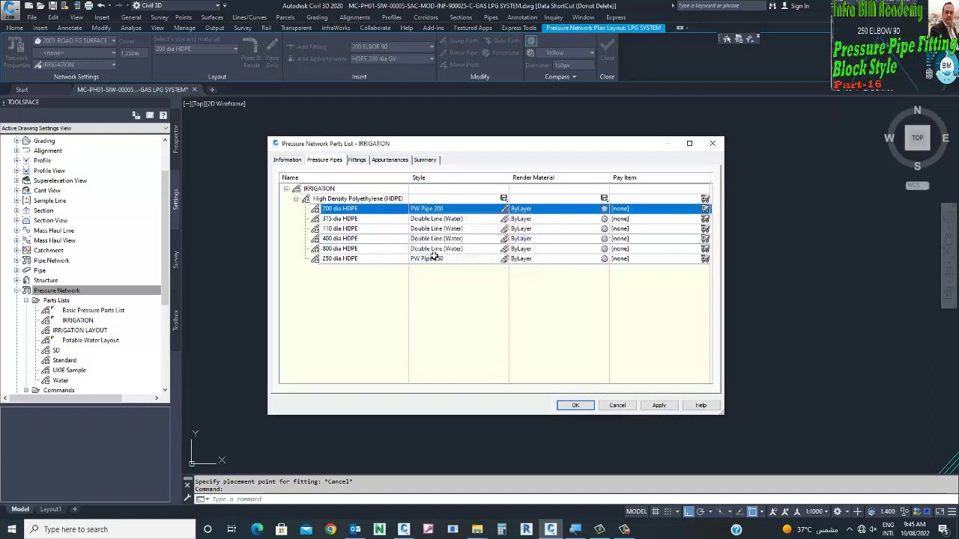
- Check the pipe style assigned to 250 dia HDPE against the available styles, and close the parts list and network properties
click(456, 260)
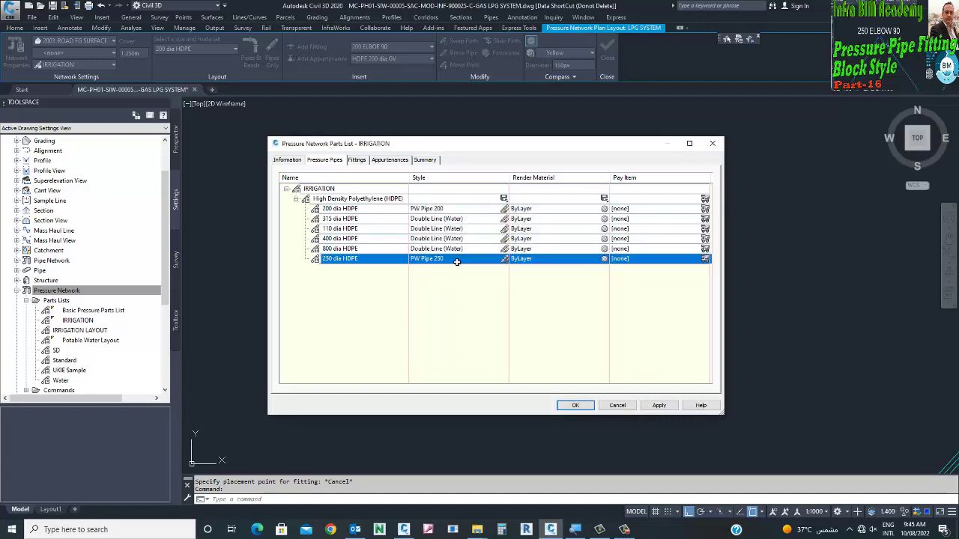
click(503, 259)
click(489, 239)
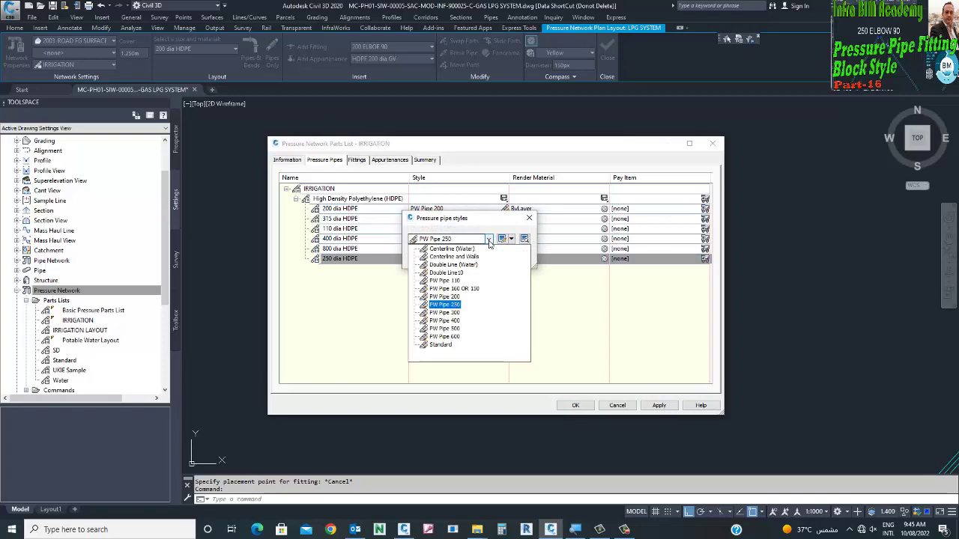
click(488, 240)
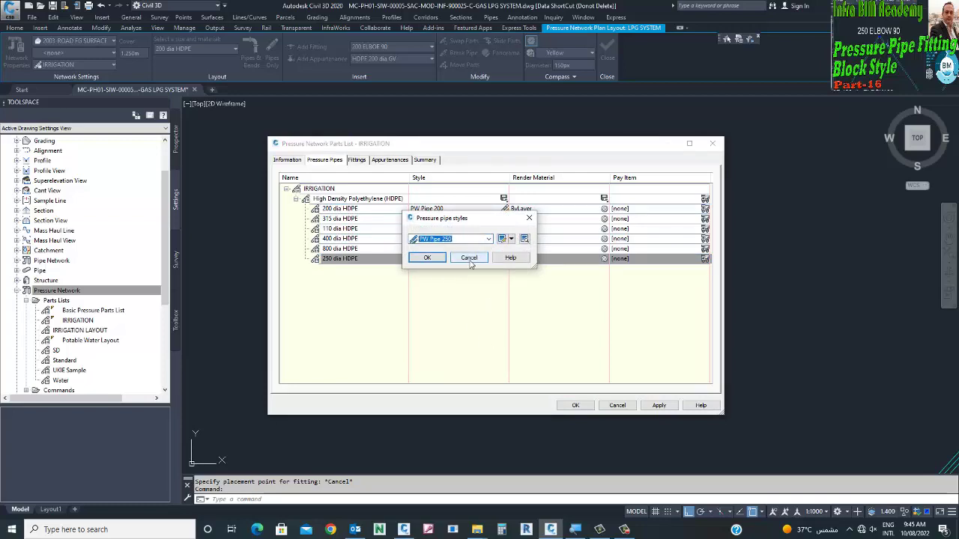
click(470, 259)
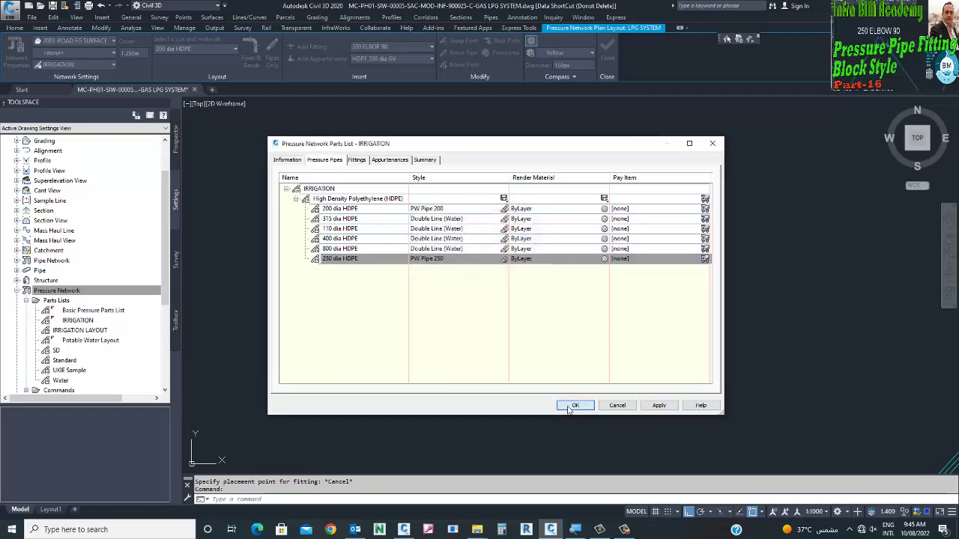
click(568, 409)
click(475, 368)
- Draw a straight 200 dia HDPE pipe westward from the placed elbow's west end and end the pipe run
click(629, 264)
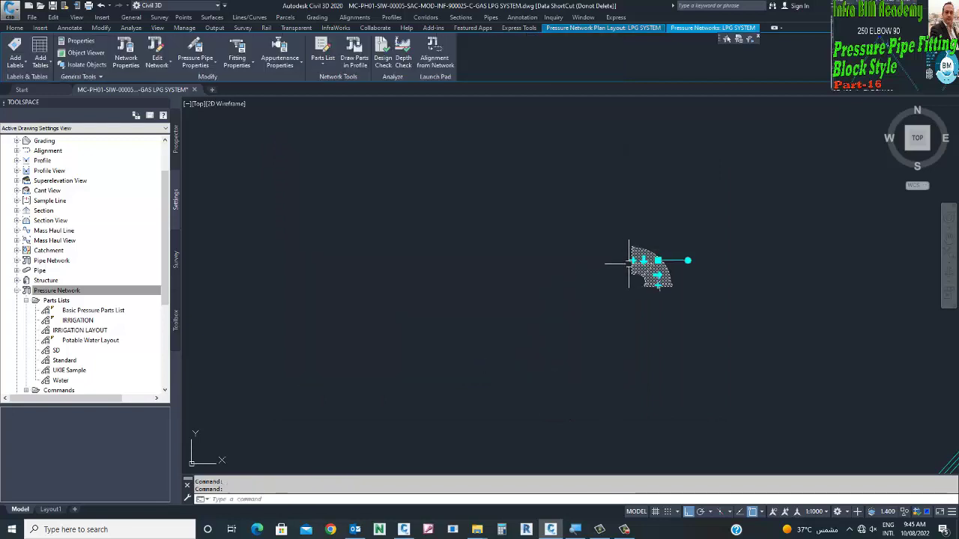
click(633, 262)
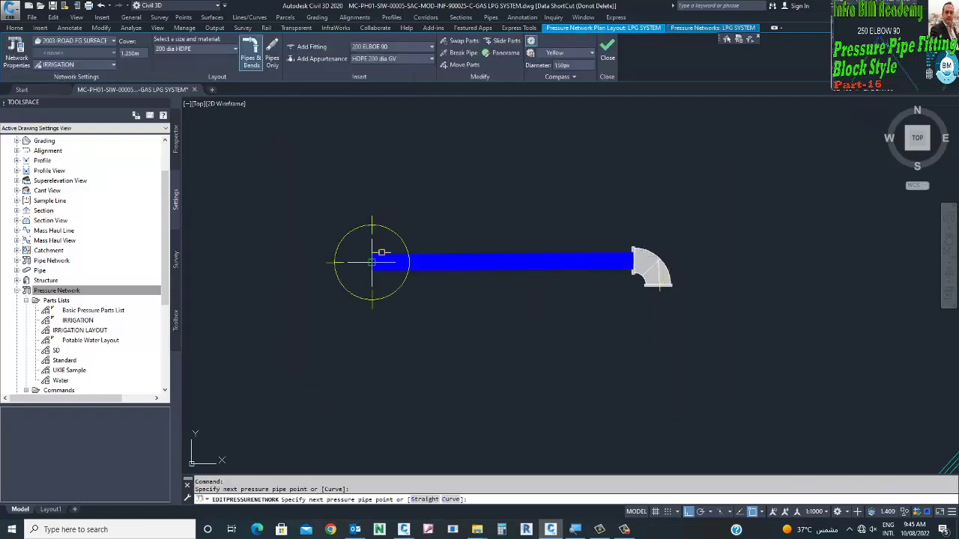
key(Escape)
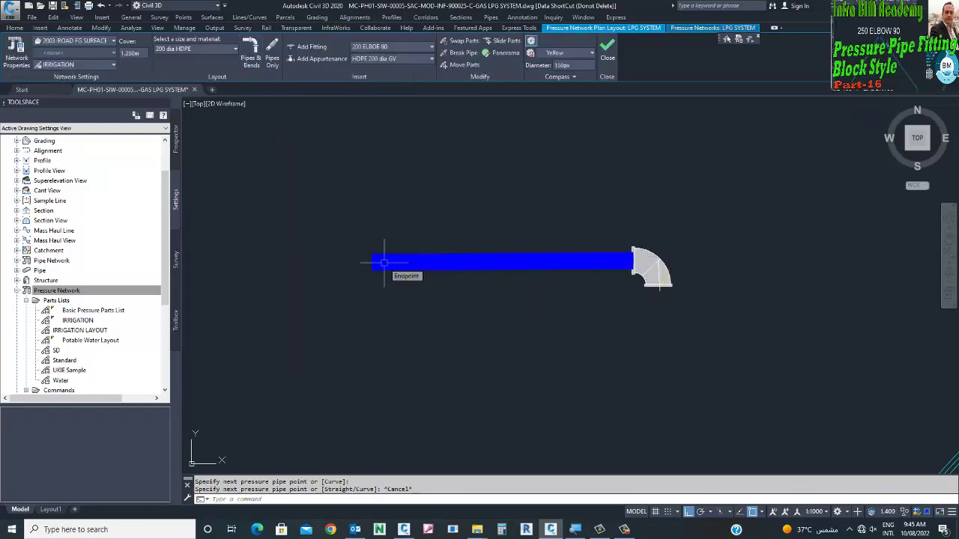
- Draw a second 200 dia HDPE pipe southward from the elbow's open south end and end the pipe run
click(658, 283)
click(657, 277)
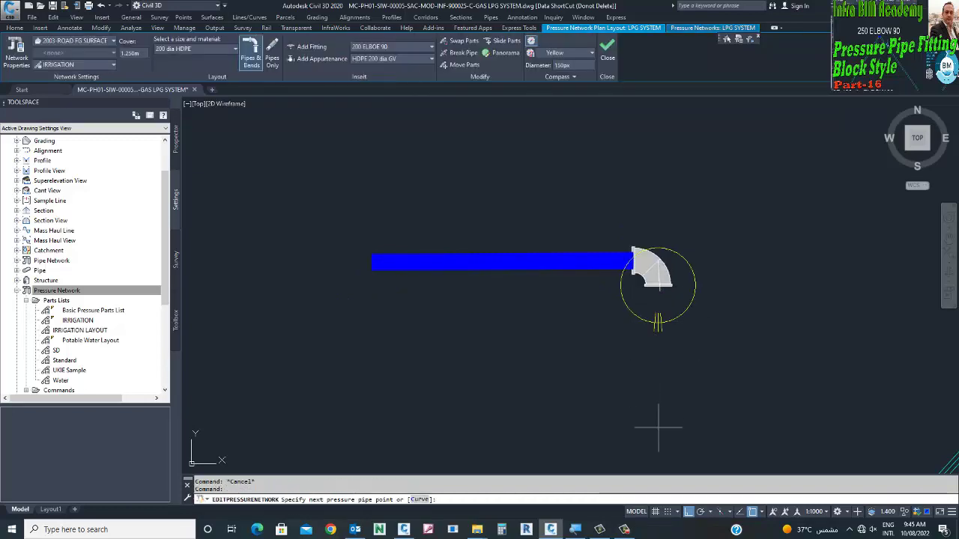
click(657, 408)
scroll(657, 397, down, 3)
middle_drag(656, 407, 466, 256)
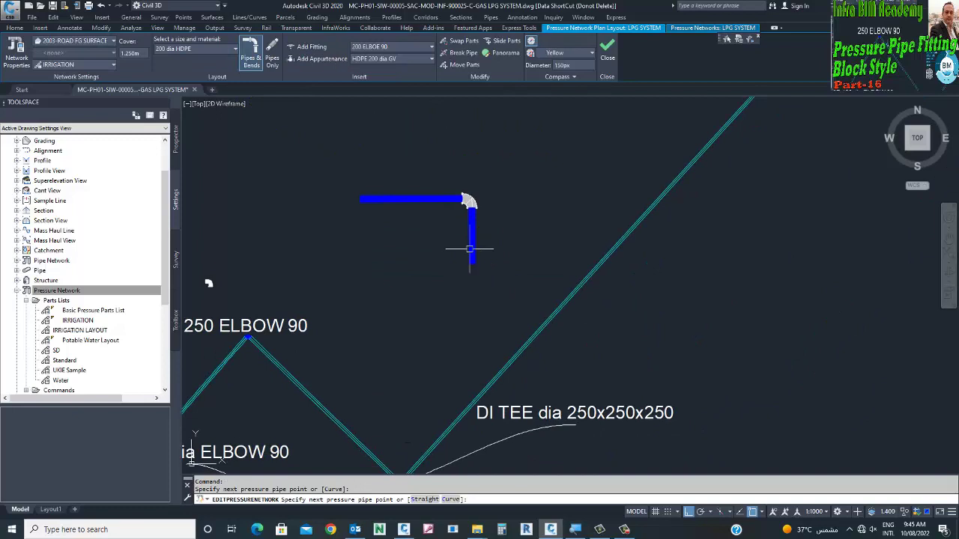
key(Escape)
- Examine the elbow and its two connected pipes as a 3D model in the Object Viewer, and close the viewer
scroll(487, 265, down, 3)
scroll(475, 245, up, 5)
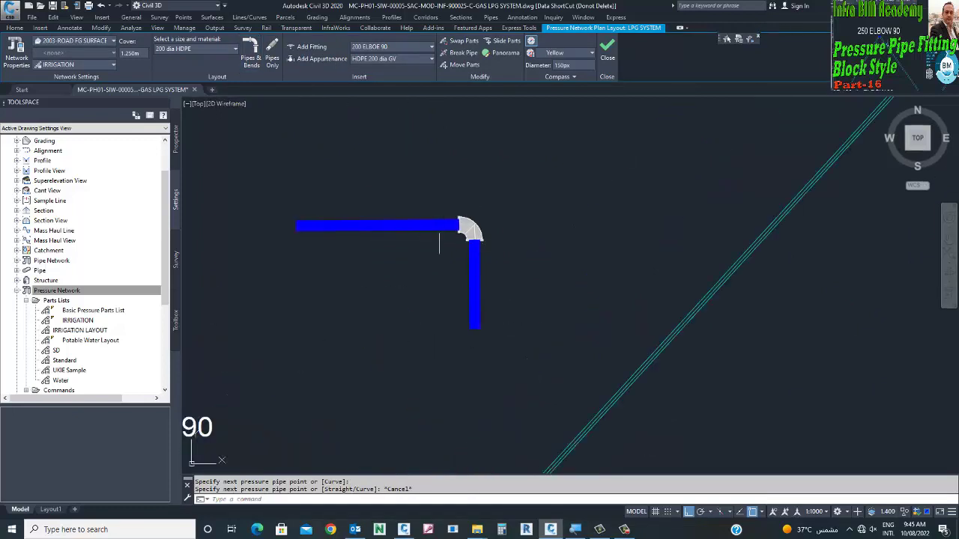
scroll(443, 235, up, 3)
click(549, 198)
click(407, 304)
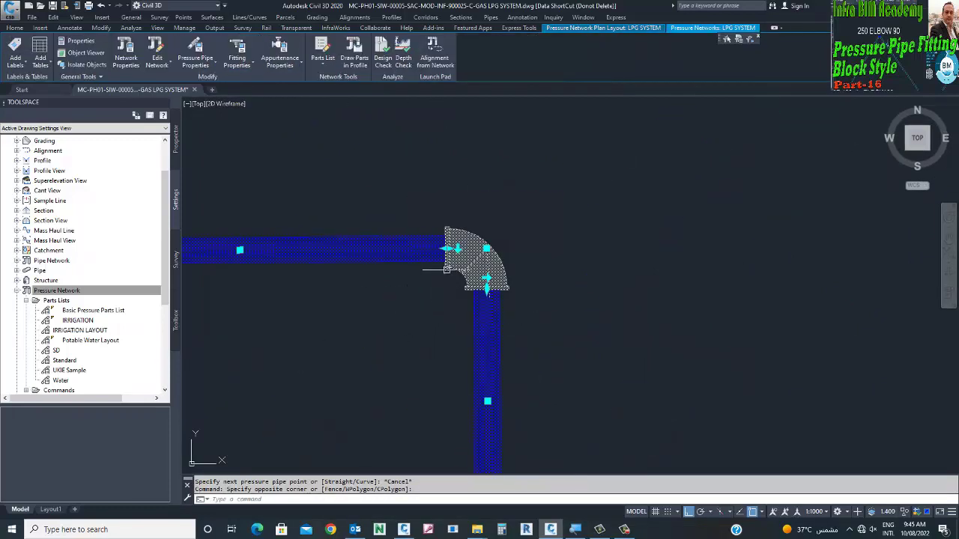
right_click(459, 242)
click(507, 413)
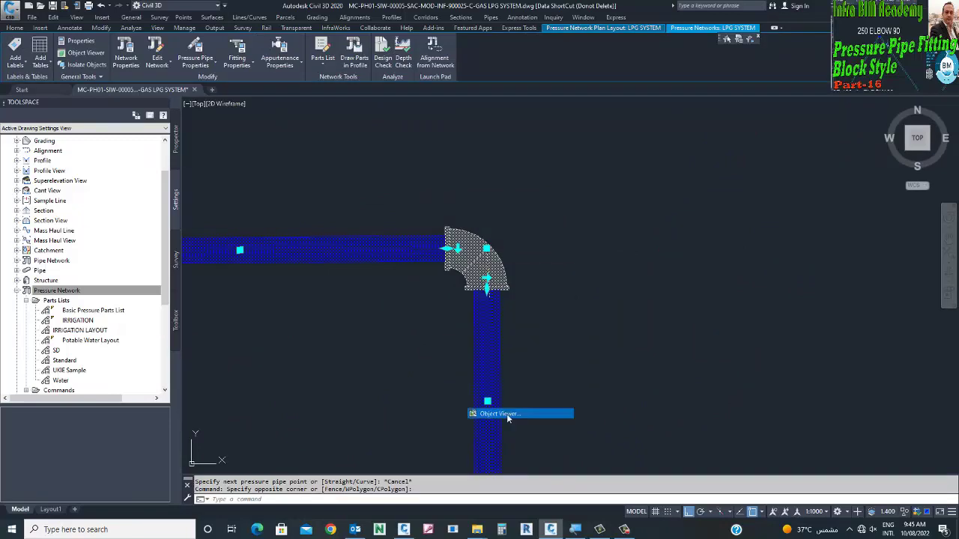
drag(506, 414, 394, 286)
scroll(507, 248, up, 5)
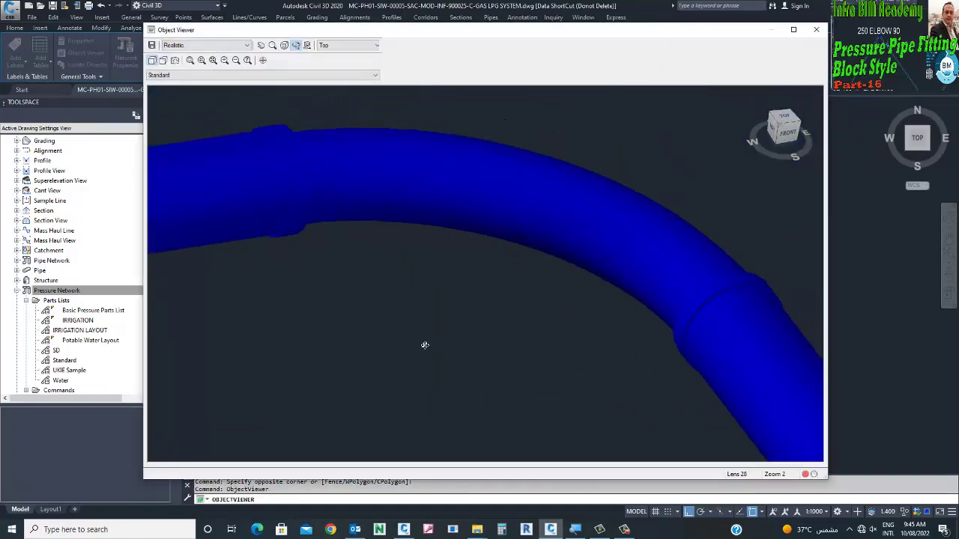
scroll(424, 341, down, 1)
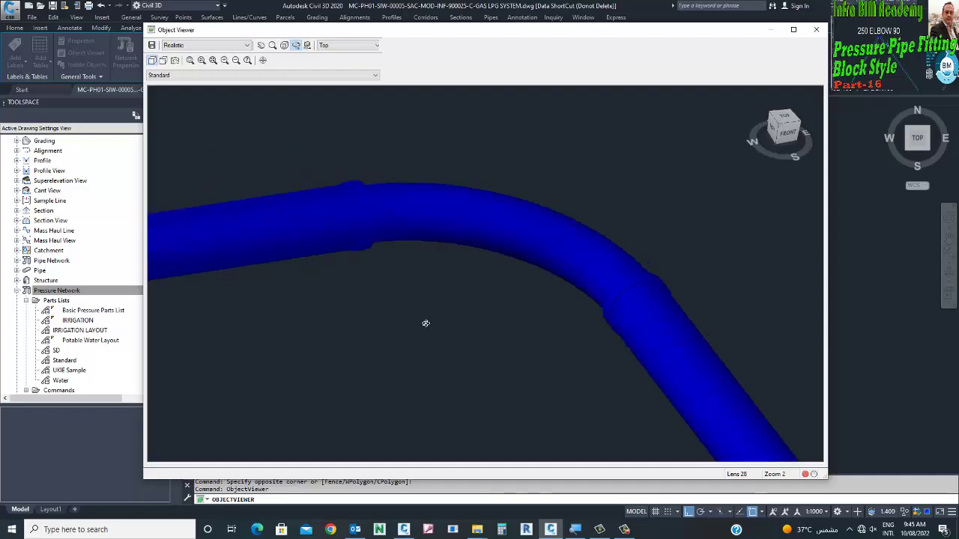
key(Escape)
- Inspect how the elbow block meets its two pipes in plan, and compare it with the 250 ELBOW 90 fitting
scroll(472, 333, down, 3)
middle_drag(478, 333, 480, 181)
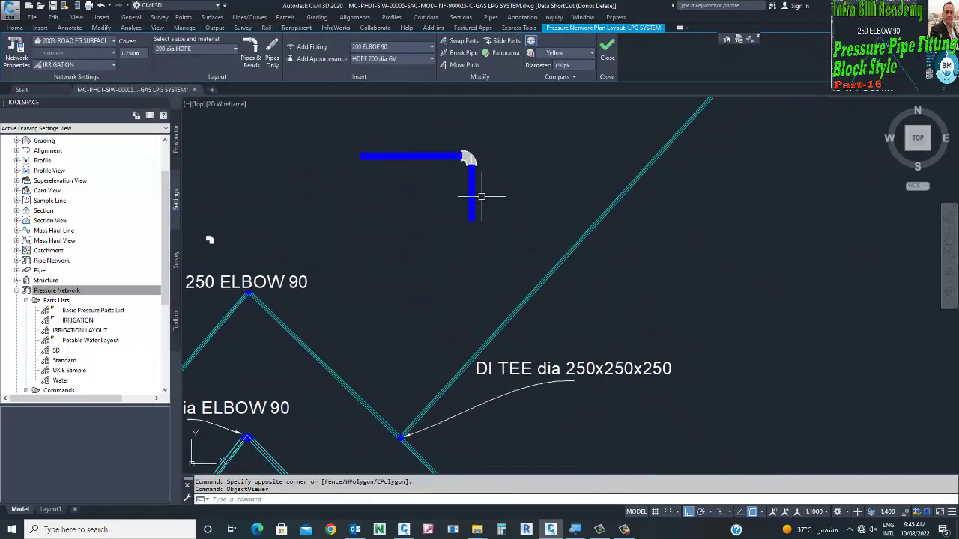
middle_drag(489, 321, 593, 201)
middle_drag(385, 221, 425, 260)
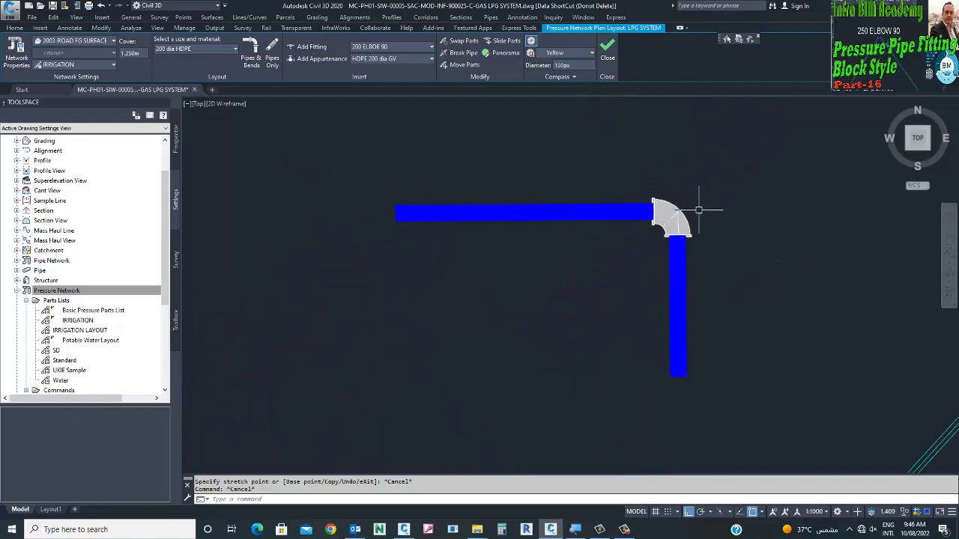
scroll(719, 214, up, 2)
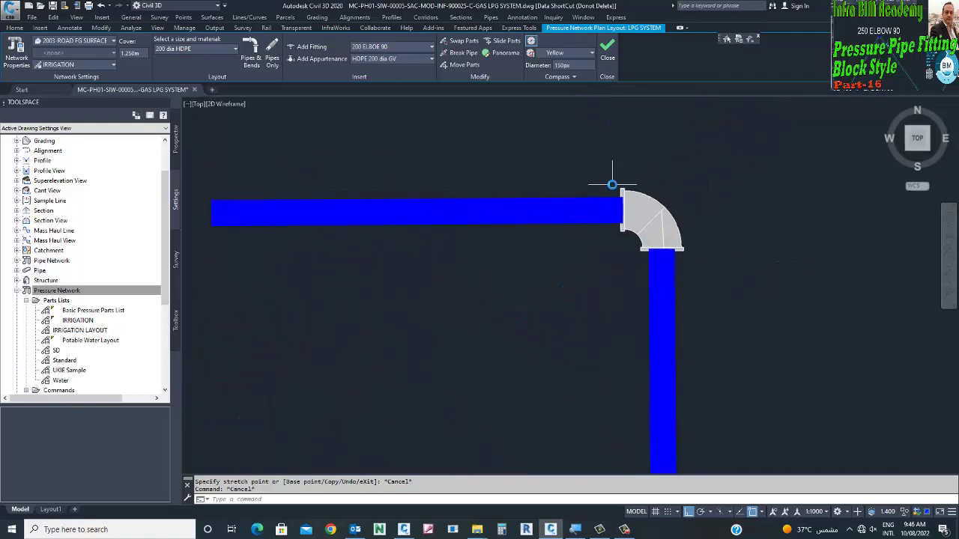
scroll(650, 205, down, 2)
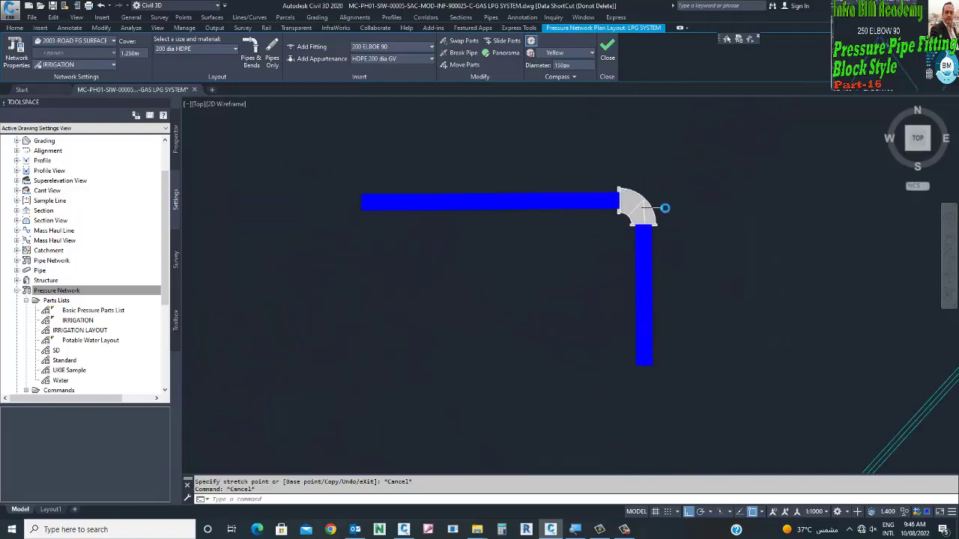
scroll(662, 210, up, 1)
scroll(633, 209, down, 2)
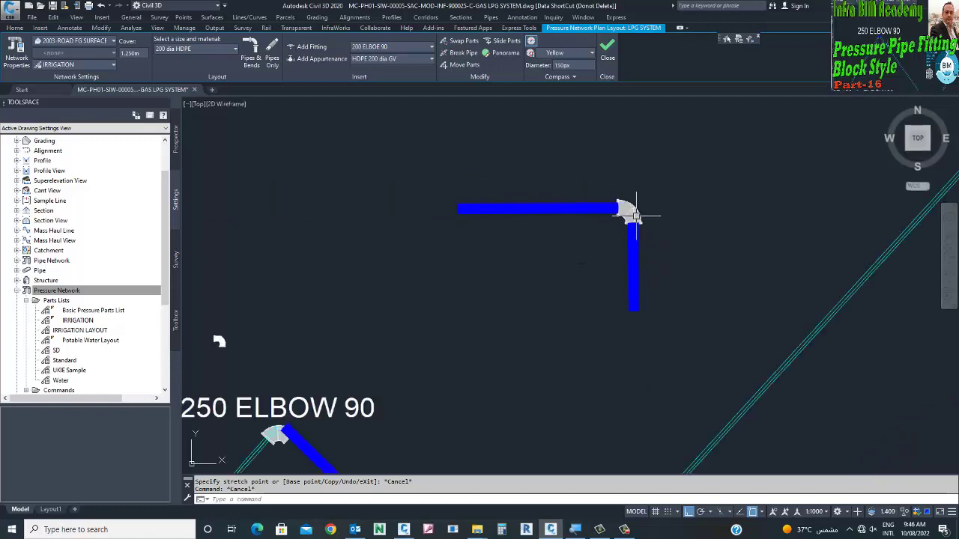
scroll(635, 212, down, 1)
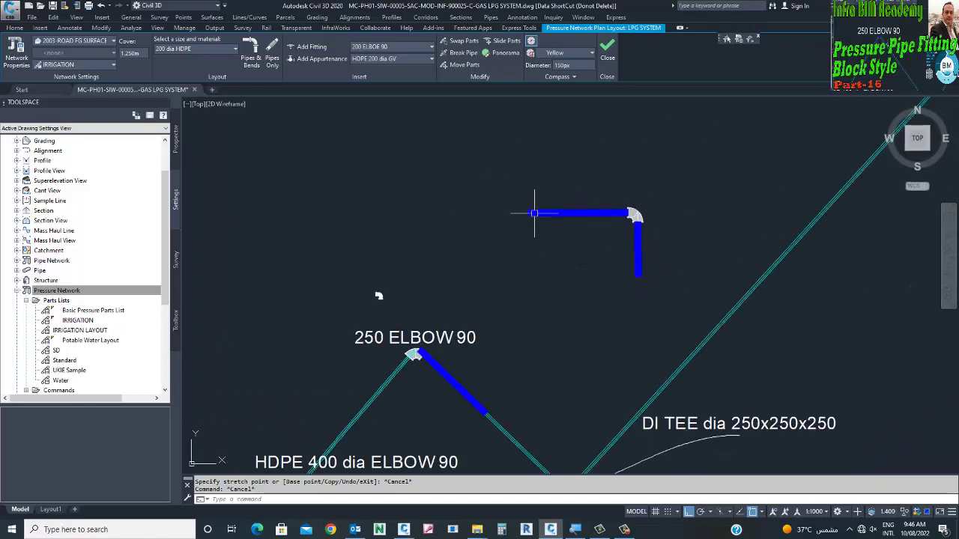
- Undo the grip stretches and the pipe drawn southward from the 200 ELBOE 90 fitting
middle_drag(611, 245, 591, 263)
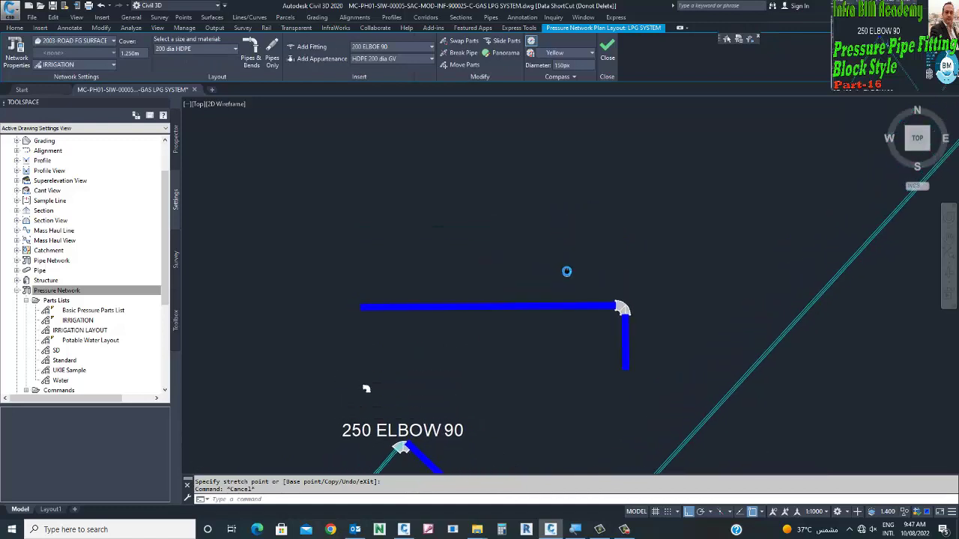
scroll(558, 271, up, 2)
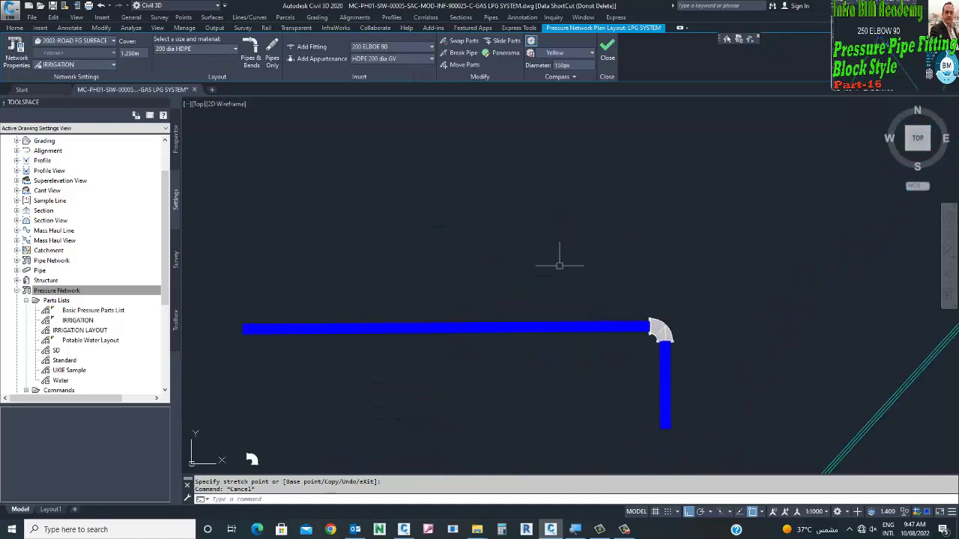
key(Escape)
scroll(555, 232, down, 2)
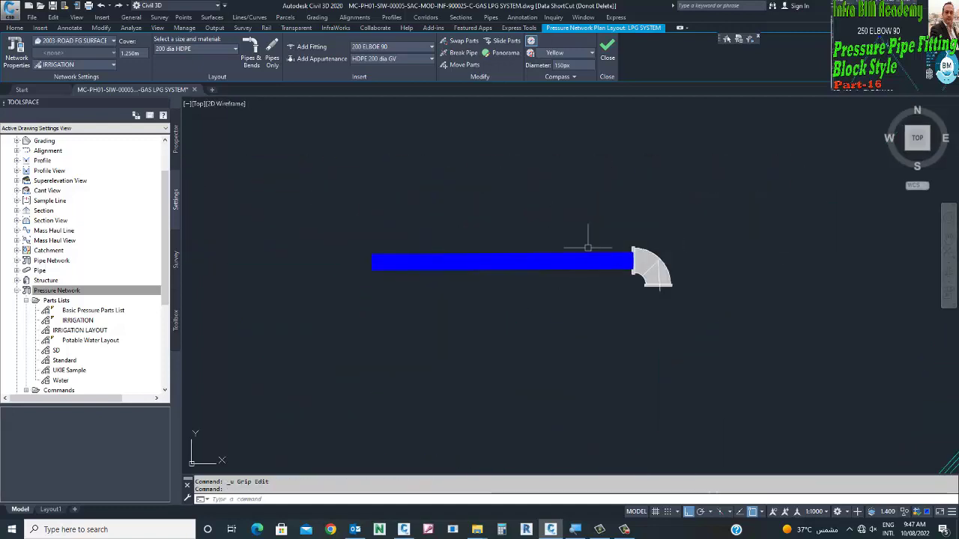
- Draw a 200 dia HDPE pipe southward from the open south end of the 200 ELBOE 90 fitting and end the pipe run
click(648, 271)
click(658, 283)
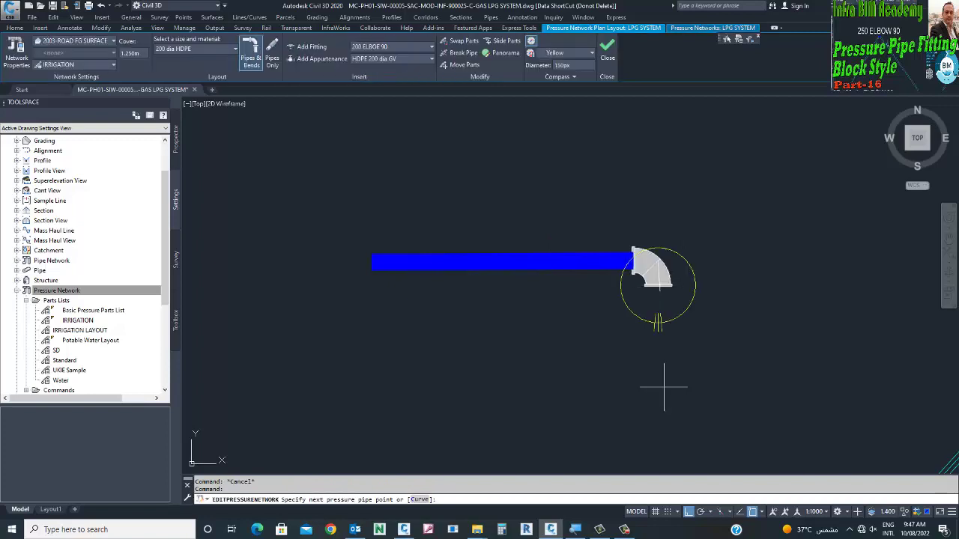
scroll(637, 404, down, 4)
key(Escape)
- Stretch the free west end of the horizontal 200 dia HDPE pipe farther west, keeping the pipe horizontal
click(405, 171)
click(392, 171)
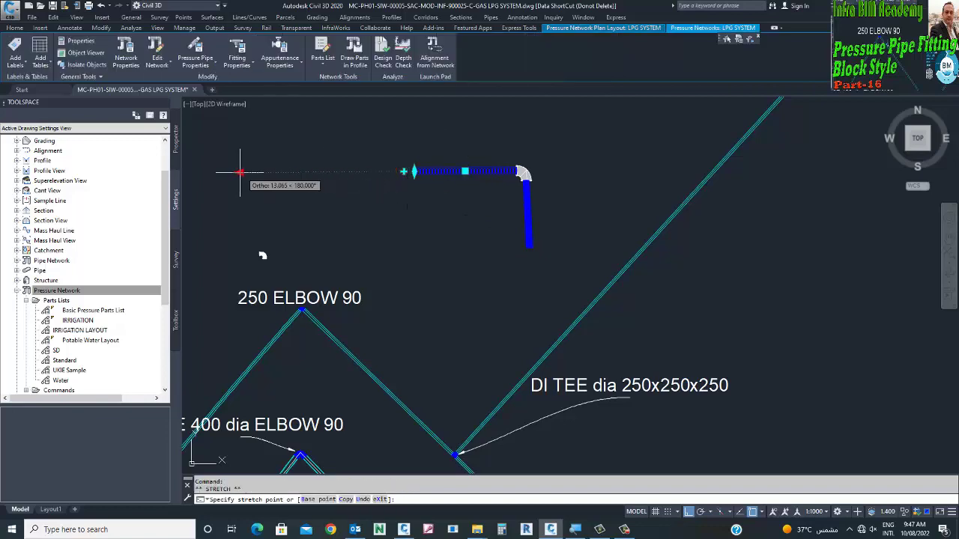
click(229, 172)
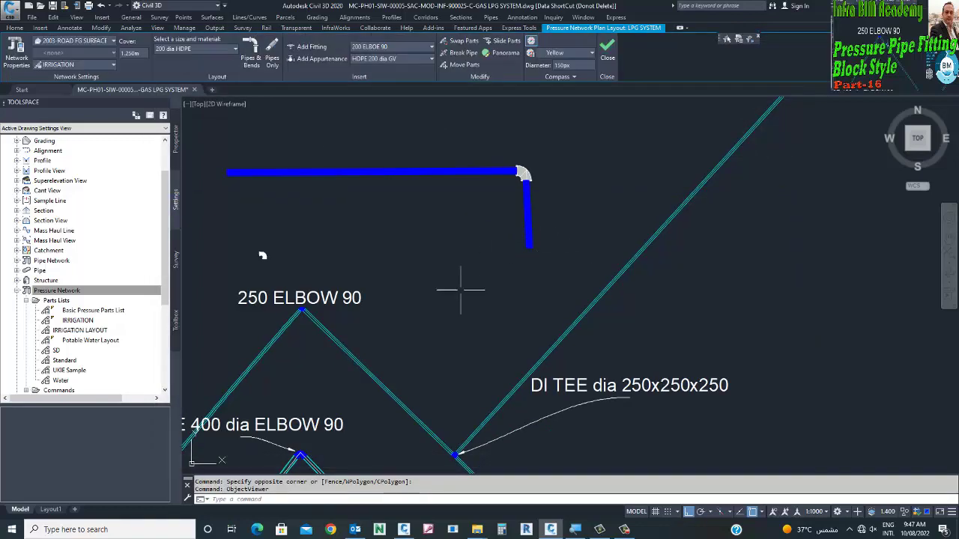
- Examine in plan how the DI TEE dia 250x250x250 and HDPE 400 dia ELBOW 90 fitting blocks meet their connected pipes
middle_drag(448, 463, 460, 382)
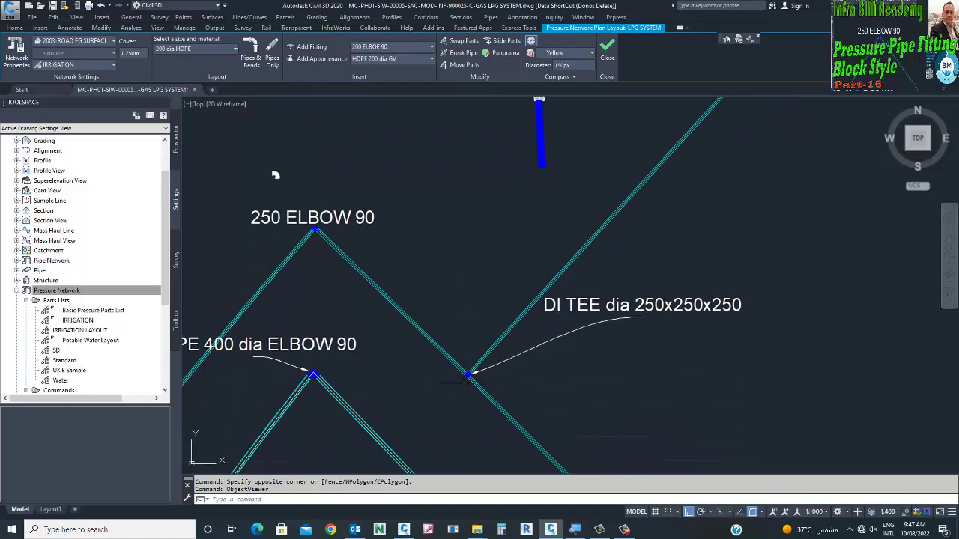
scroll(473, 373, up, 5)
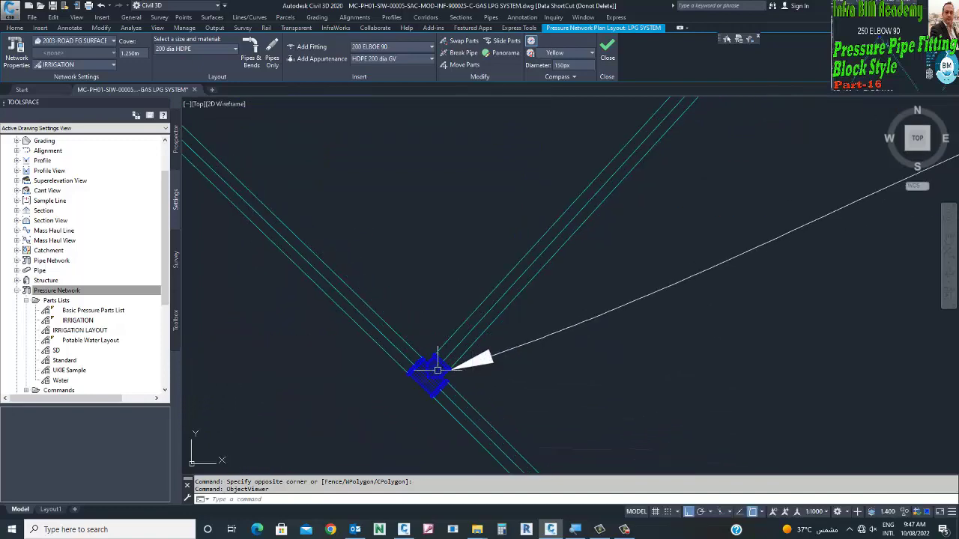
scroll(439, 374, down, 3)
middle_drag(313, 260, 428, 278)
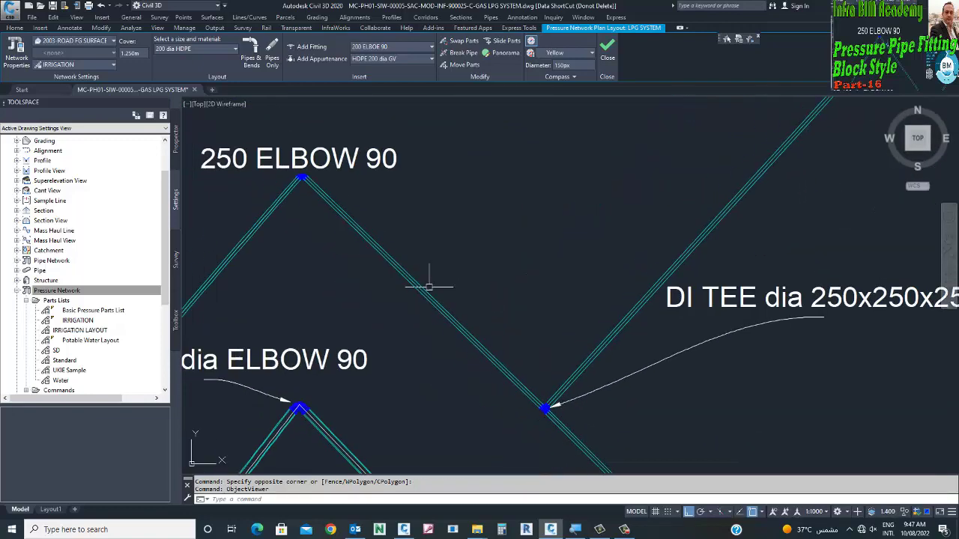
scroll(419, 281, down, 2)
scroll(340, 368, up, 6)
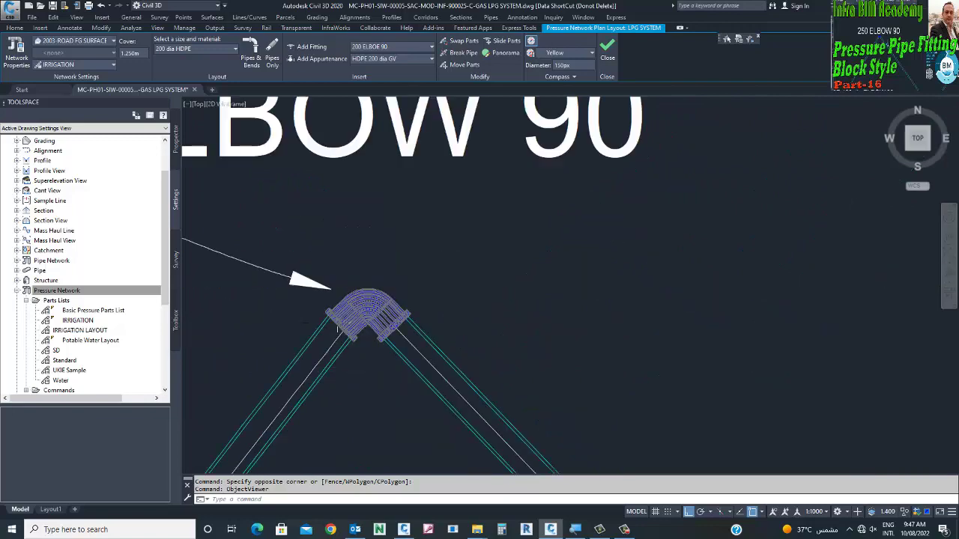
scroll(351, 300, down, 4)
middle_drag(293, 276, 371, 267)
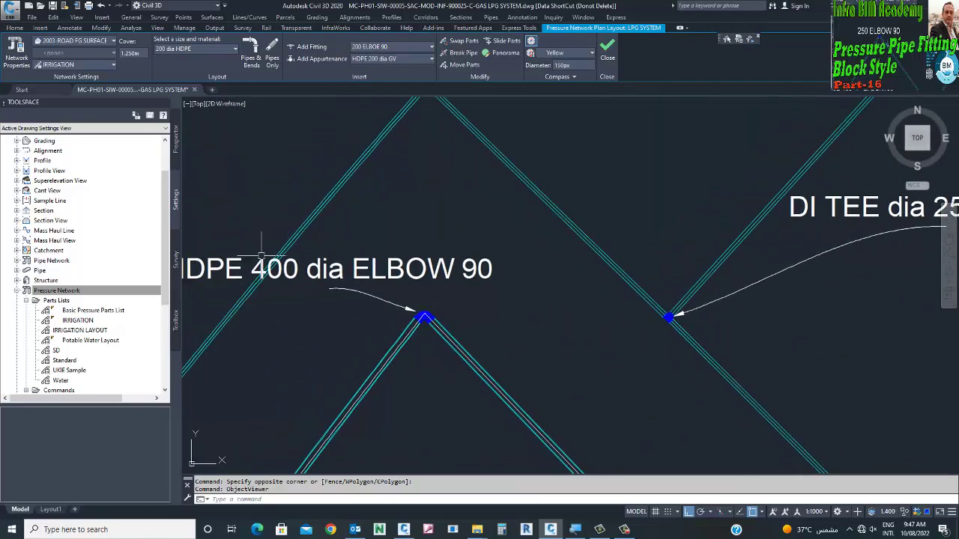
scroll(323, 276, down, 4)
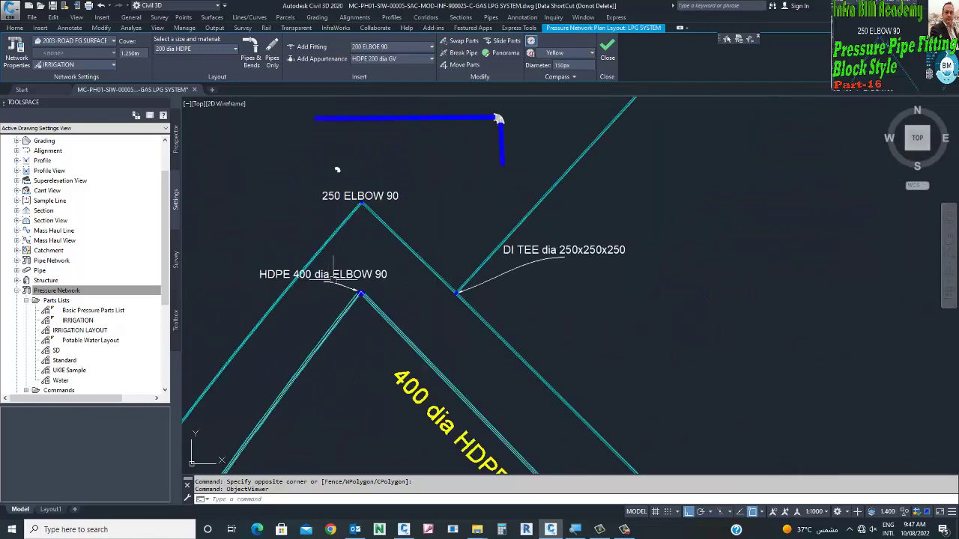
middle_drag(355, 283, 358, 363)
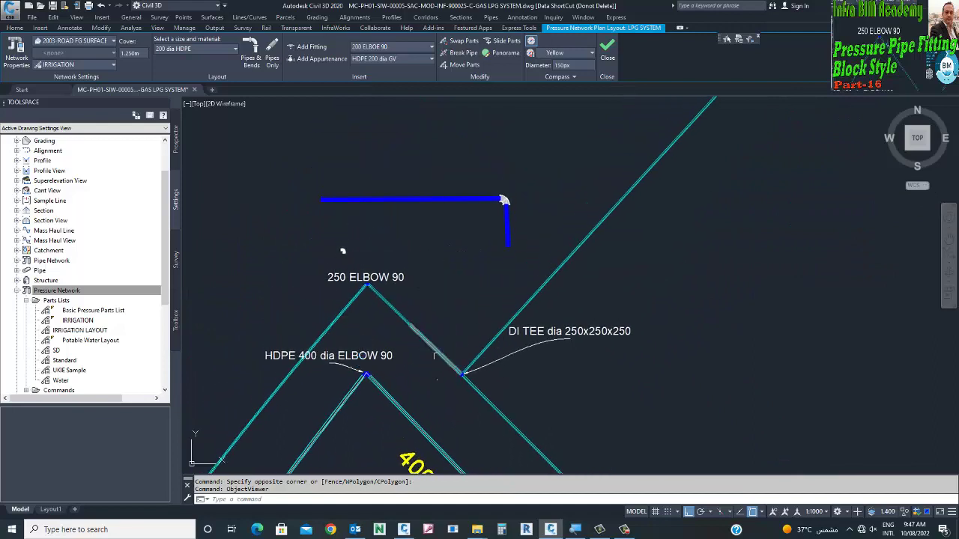